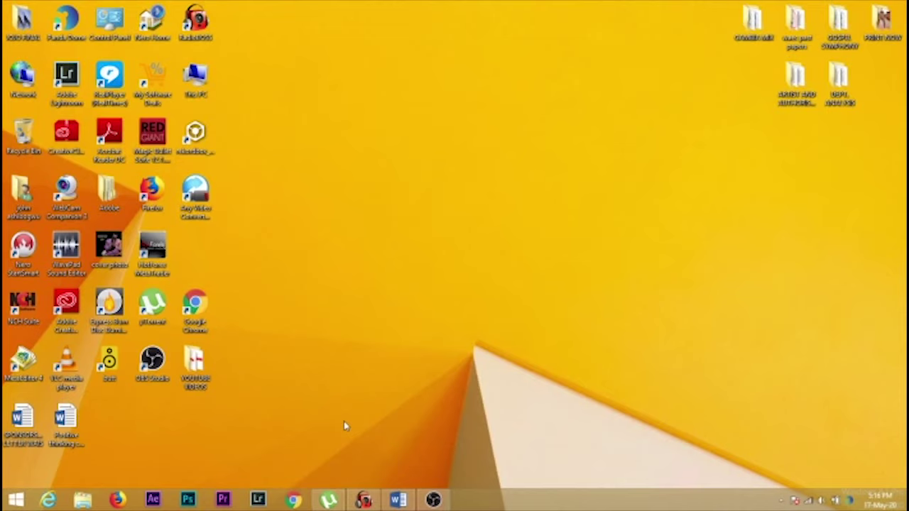
pyautogui.click(297, 502)
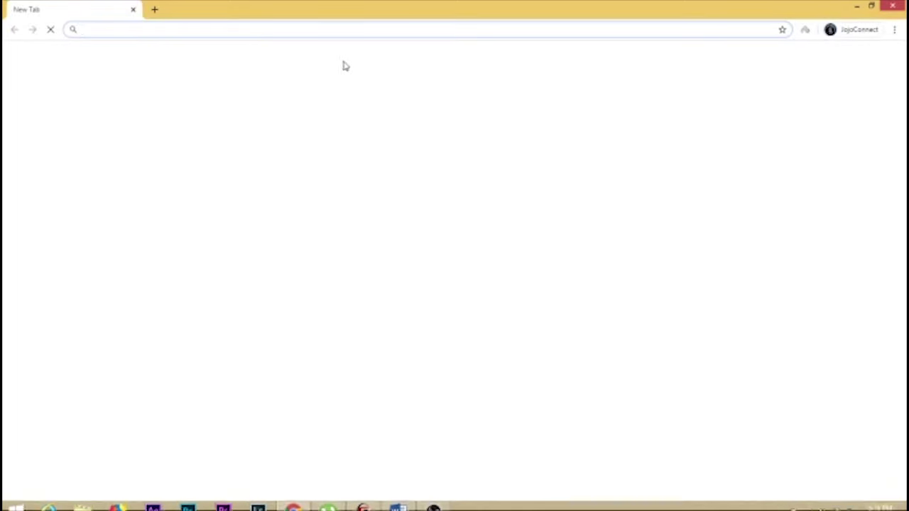
pyautogui.click(342, 33)
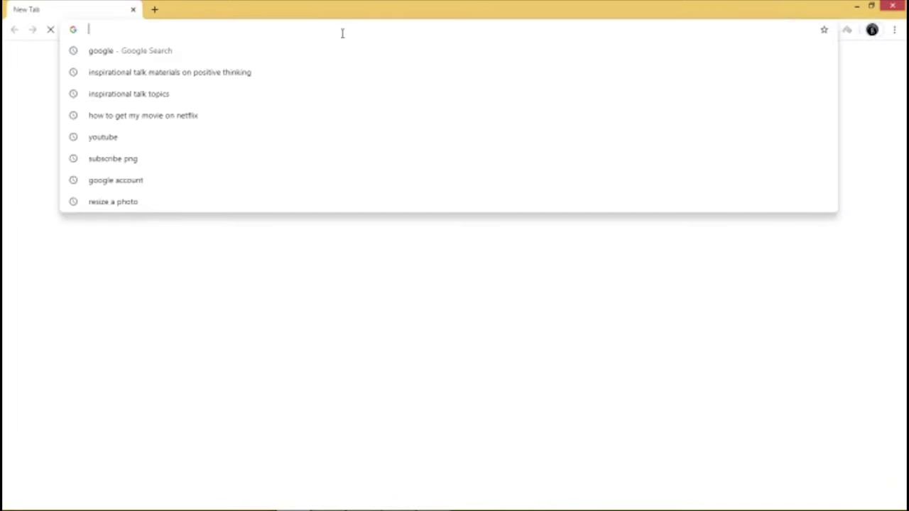
pyautogui.write('www.')
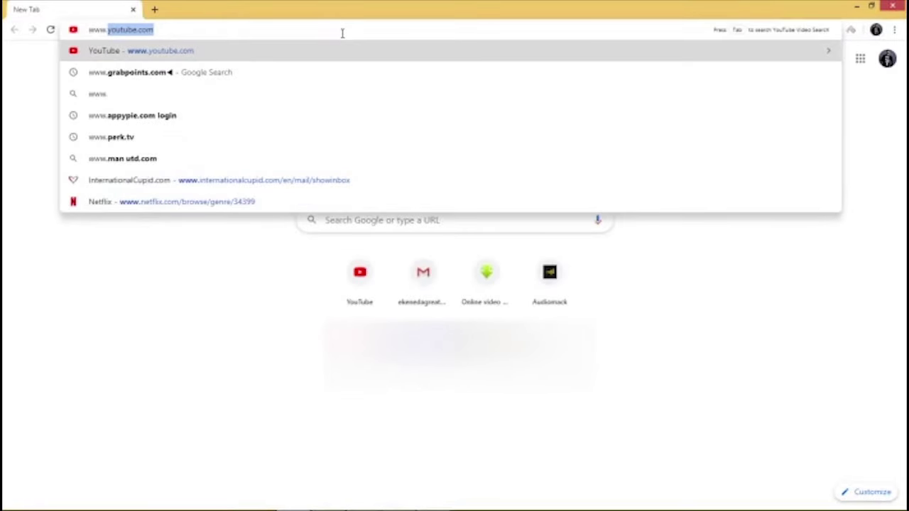
pyautogui.write('ze')
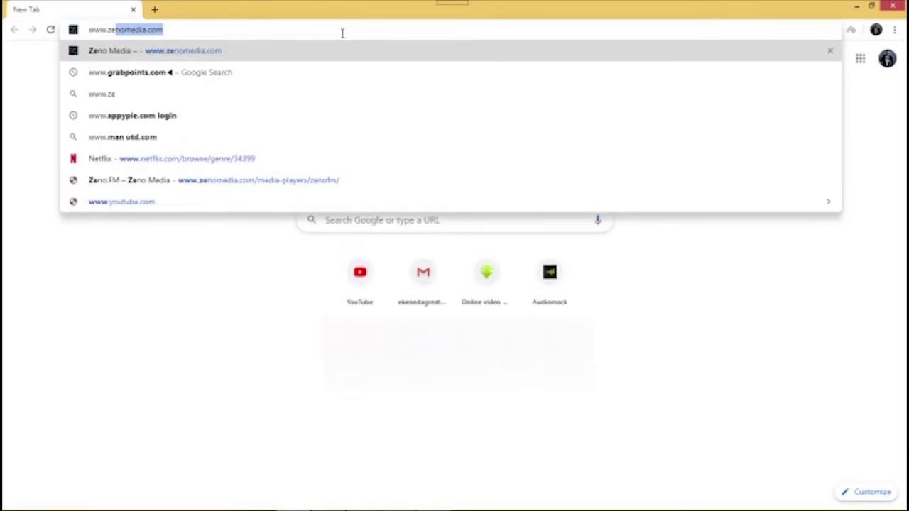
pyautogui.write('nome')
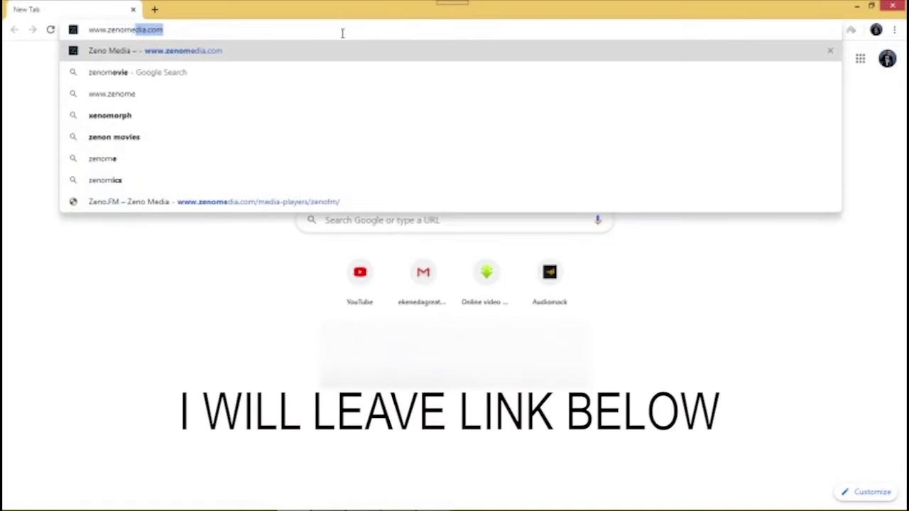
pyautogui.write('dia')
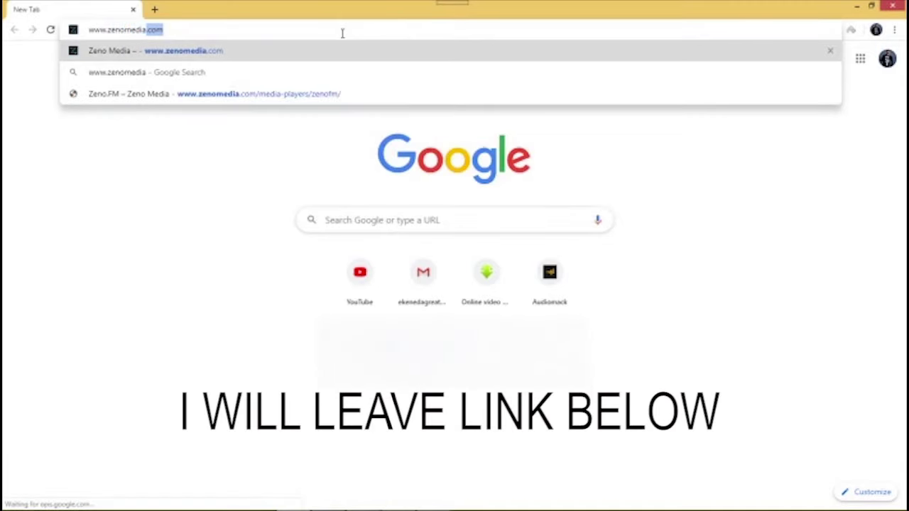
pyautogui.write('.com')
pyautogui.press('Return')
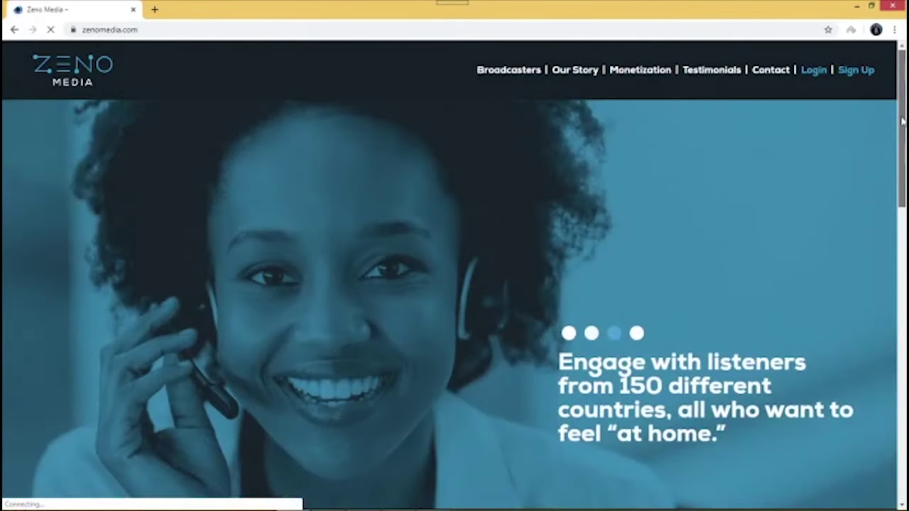
# Step: Scroll the Streaming Radio registration page down to the NEXT button
pyautogui.scroll(-2, 902, 122)
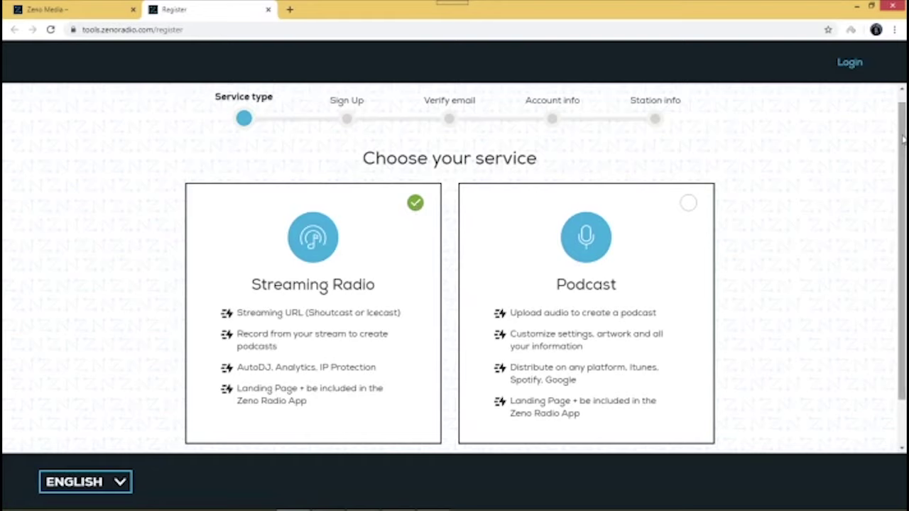
pyautogui.moveTo(904, 139); pyautogui.dragTo(904, 185)
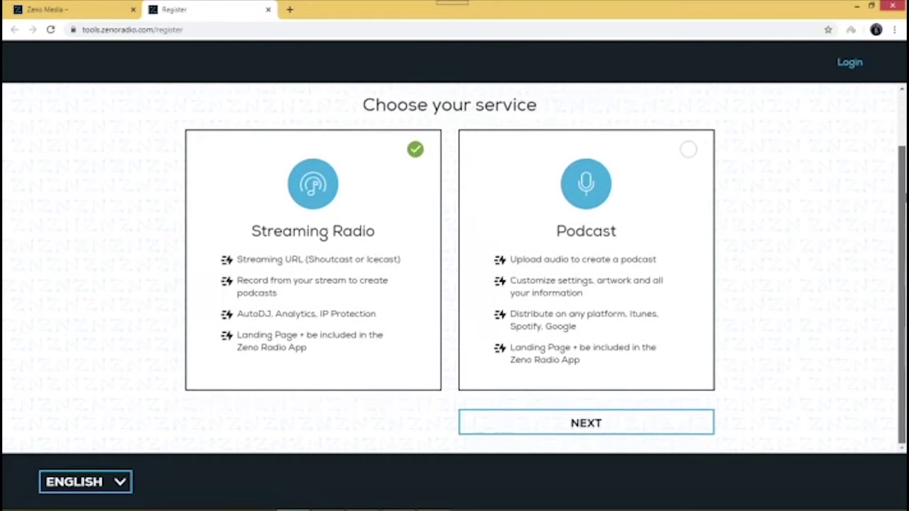
# Step: Continue to the sign-up form and enter the first and last name
pyautogui.click(588, 424)
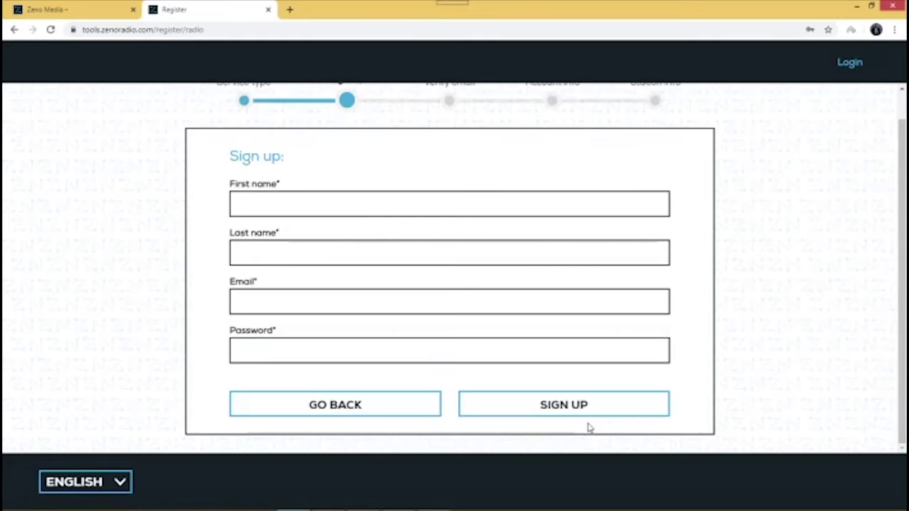
pyautogui.click(392, 201)
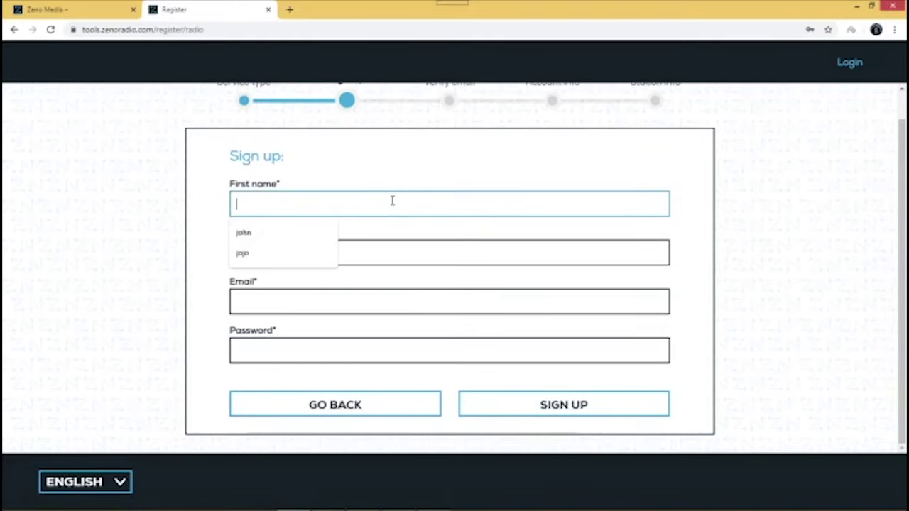
pyautogui.write('jojo')
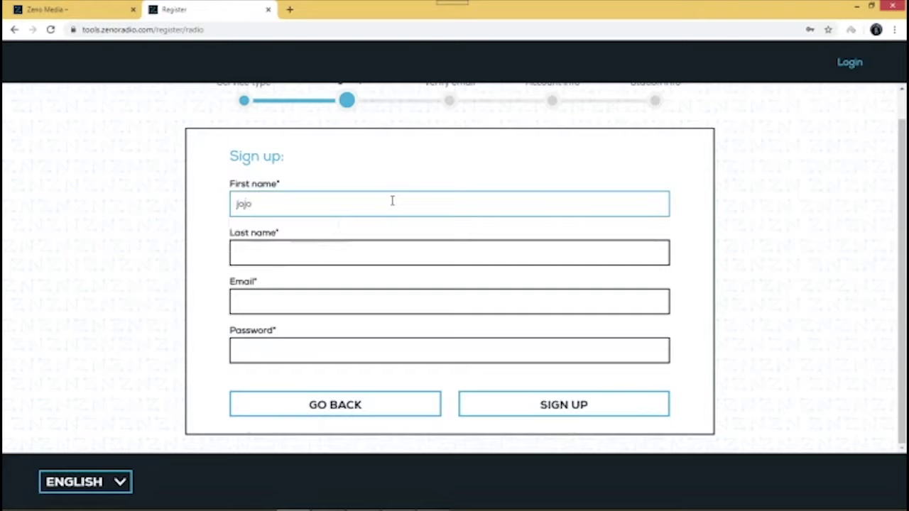
pyautogui.click(362, 256)
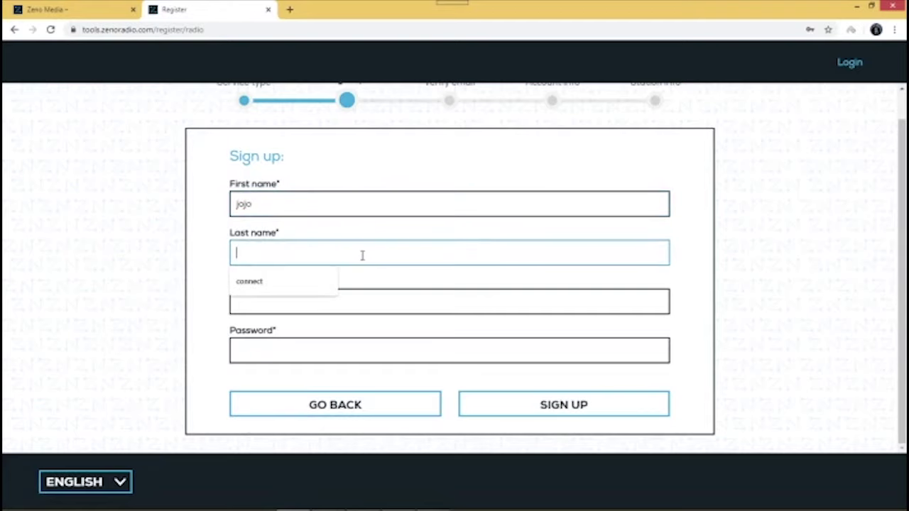
pyautogui.write('co')
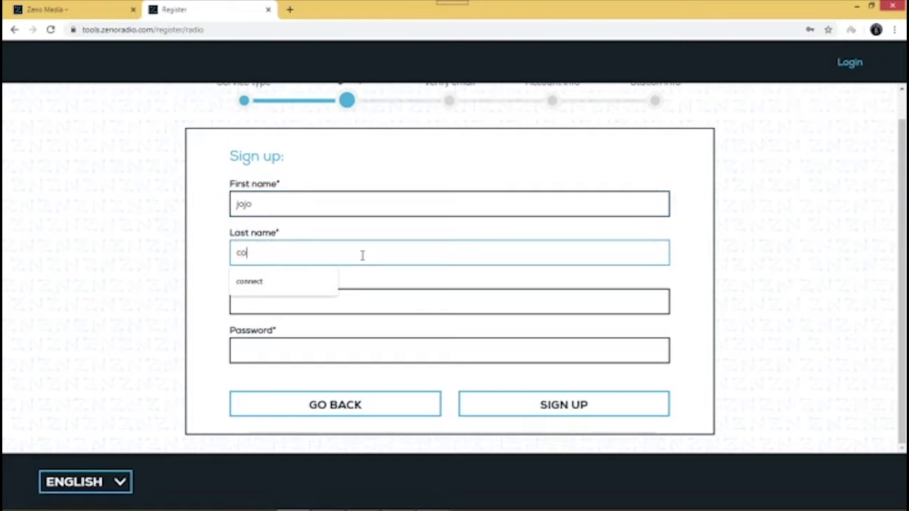
pyautogui.write('nnect')
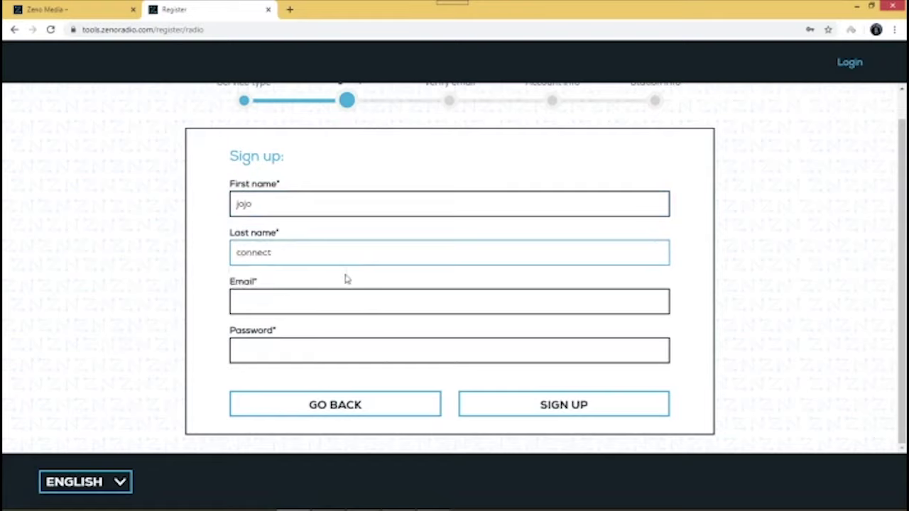
# Step: Fill in a saved e-mail address and the account password, then submit the sign-up
pyautogui.click(340, 299)
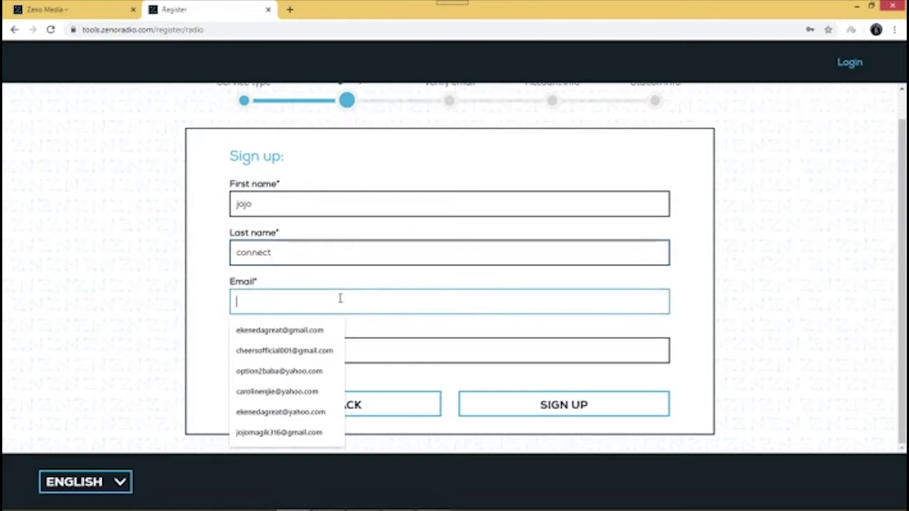
pyautogui.click(299, 331)
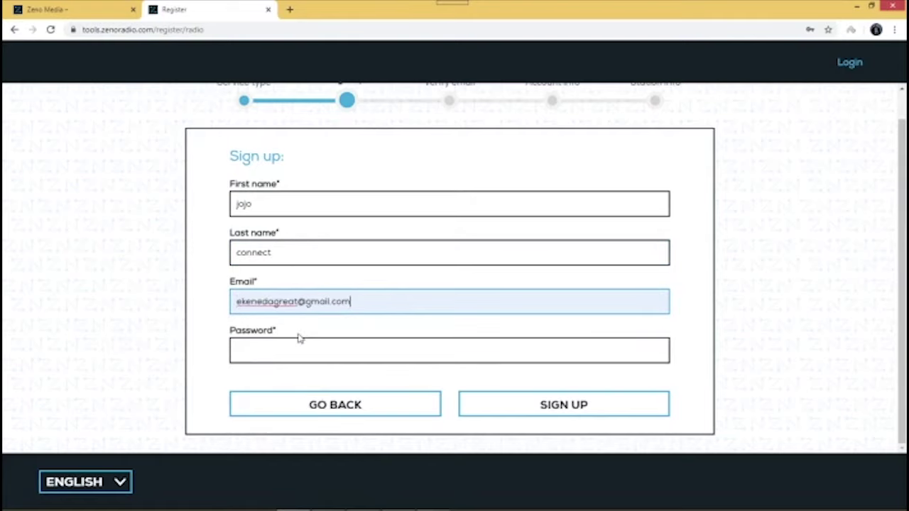
pyautogui.press('BackSpace')
pyautogui.press('BackSpace')
pyautogui.press('BackSpace')
pyautogui.press('BackSpace')
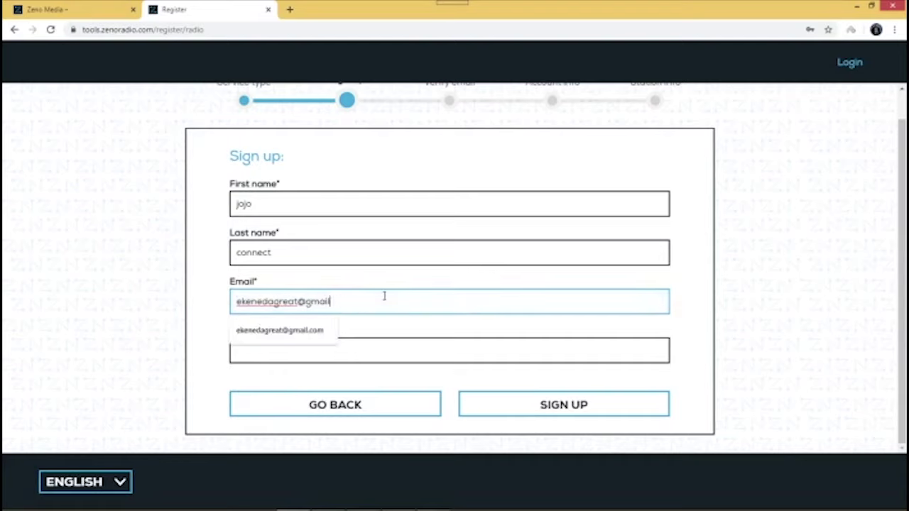
pyautogui.press('BackSpace')
pyautogui.press('BackSpace')
pyautogui.press('BackSpace')
pyautogui.press('BackSpace')
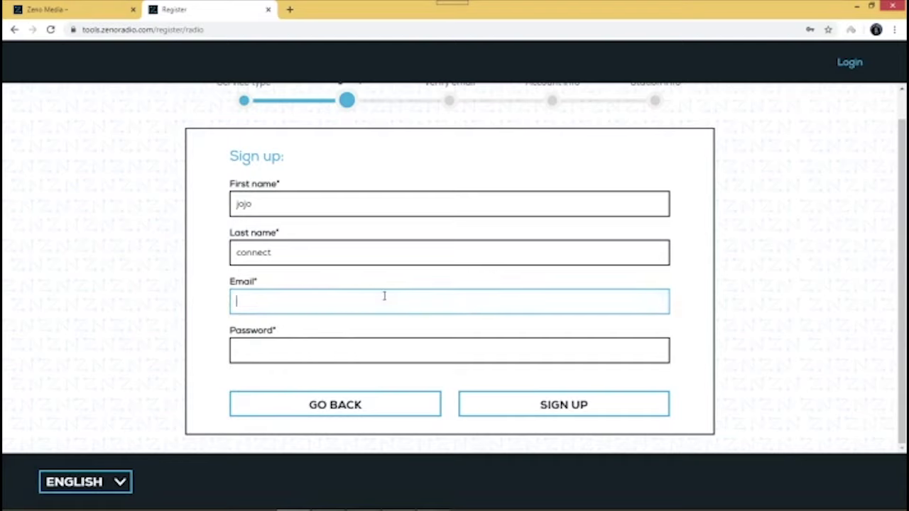
pyautogui.click(320, 331)
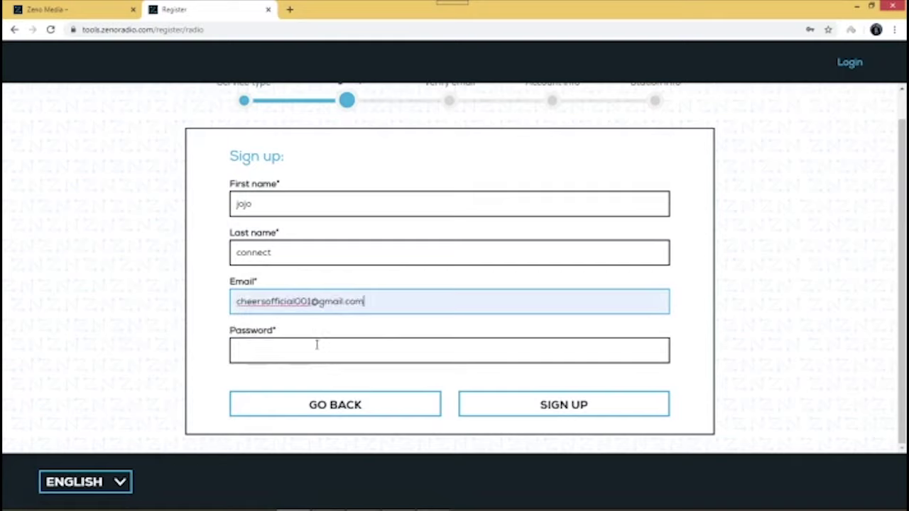
pyautogui.click(317, 345)
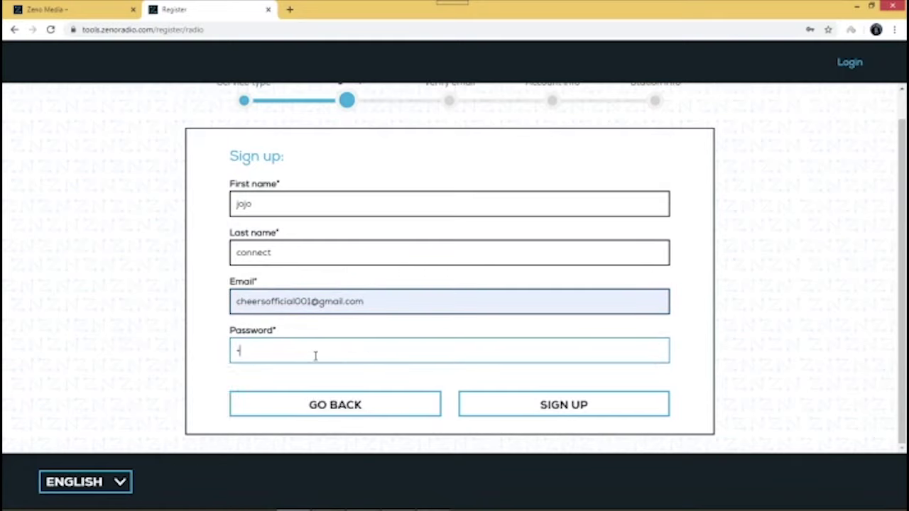
pyautogui.write('**********')
pyautogui.write('*')
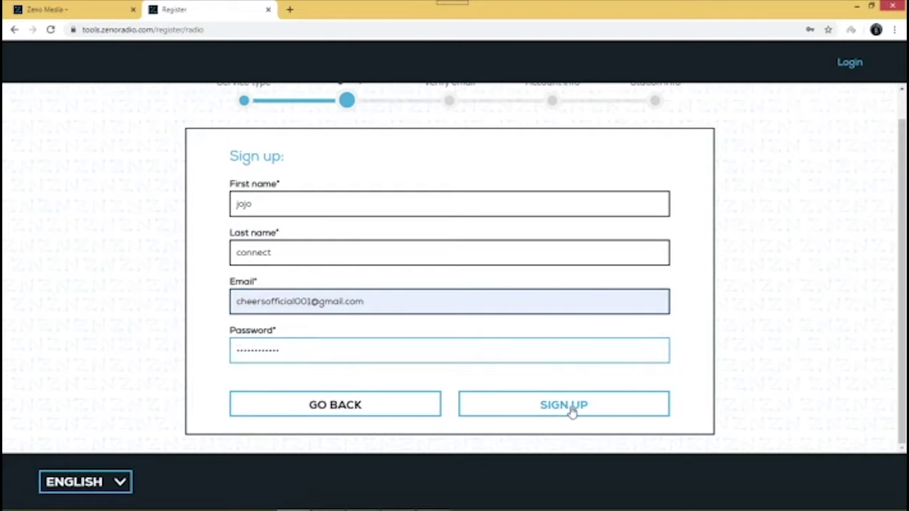
pyautogui.click(571, 408)
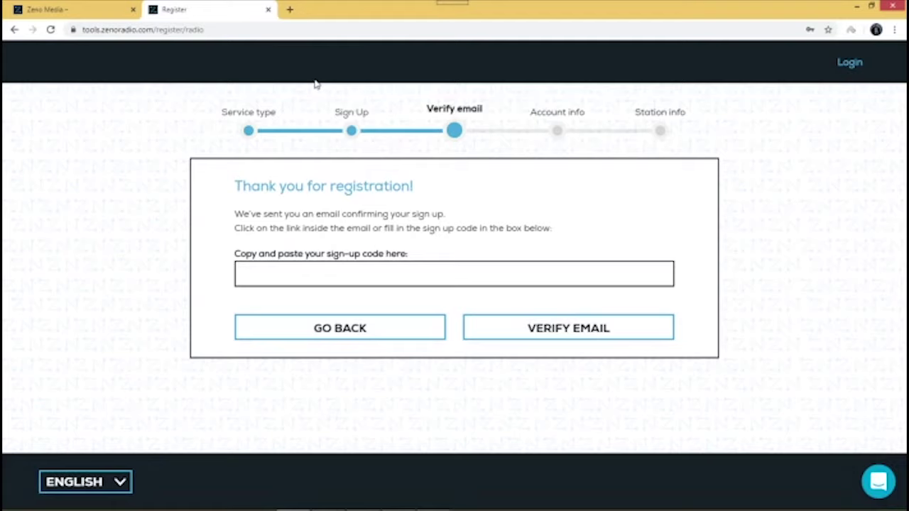
pyautogui.click(290, 9)
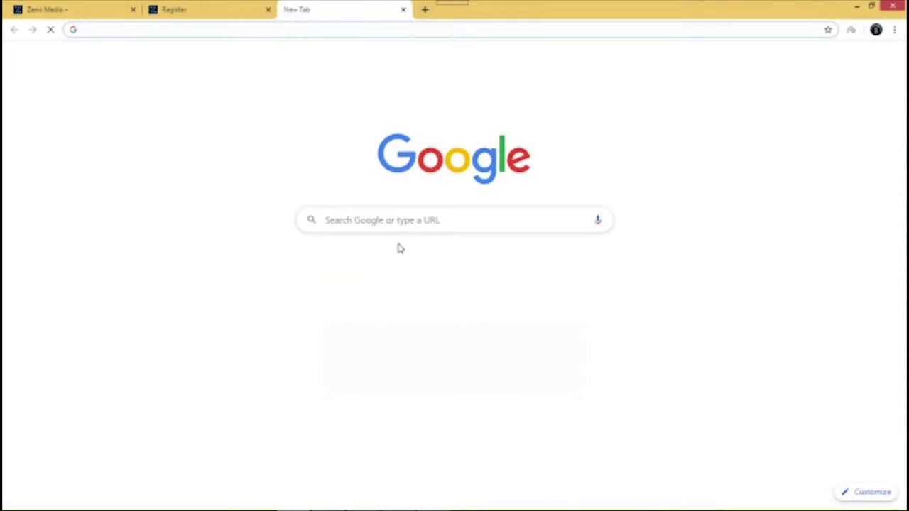
# Step: Open the Zeno Media Email Verification message in Gmail and select its sign-up code
pyautogui.click(423, 290)
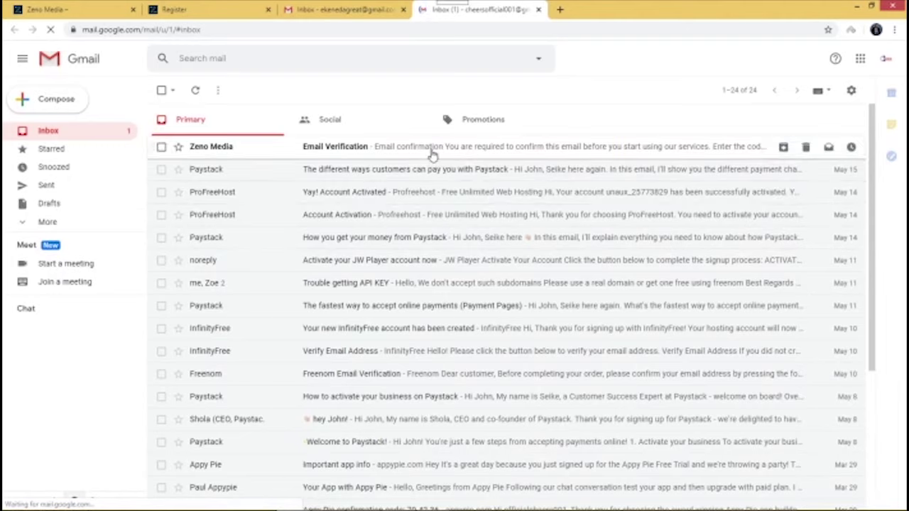
pyautogui.moveTo(441, 147)
pyautogui.click(442, 154)
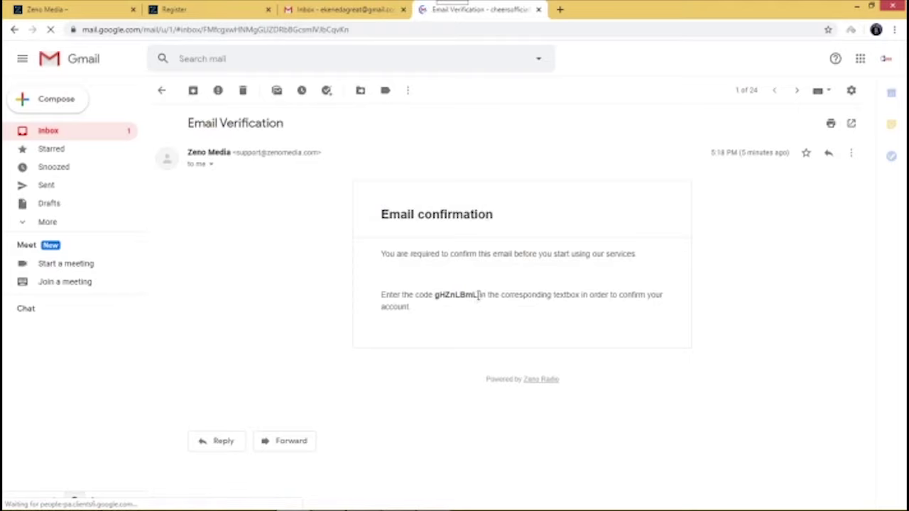
pyautogui.moveTo(478, 295); pyautogui.dragTo(438, 304)
pyautogui.hotkey('ctrl', 'c')
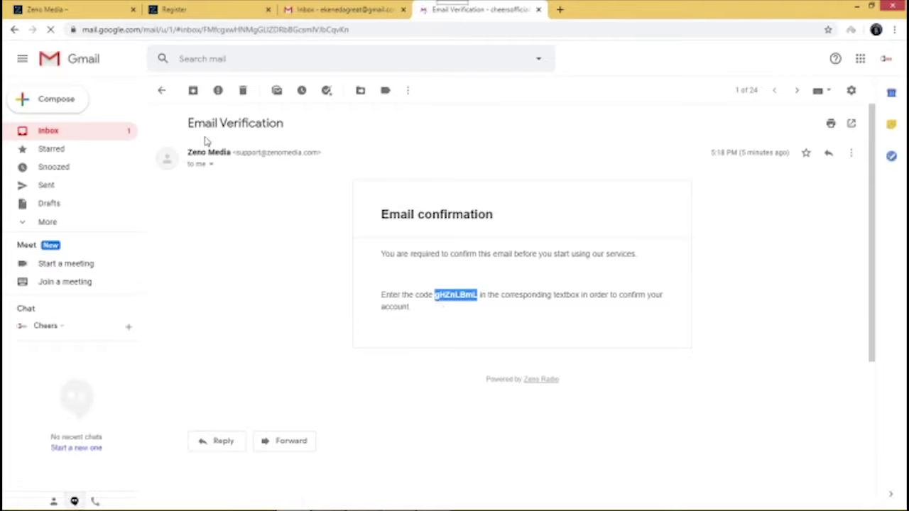
pyautogui.click(215, 9)
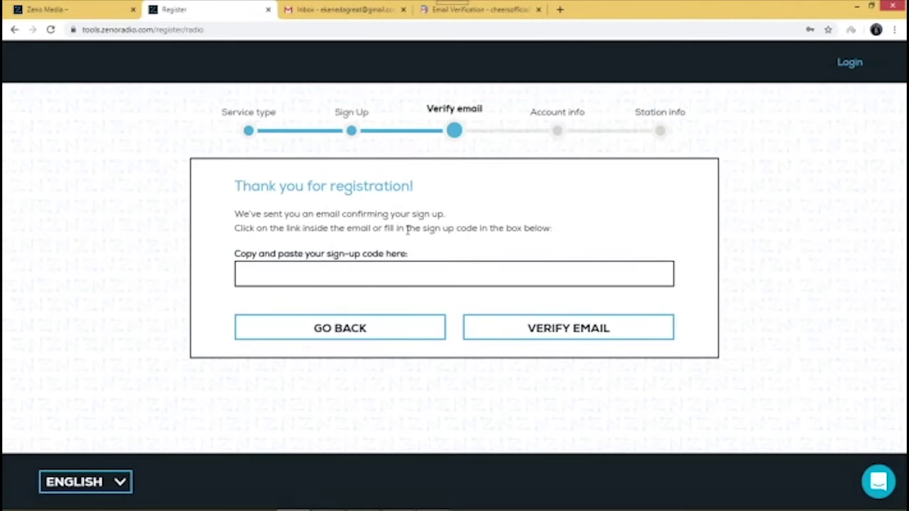
# Step: Paste the copied sign-up code into the code box and verify the email
pyautogui.click(423, 279)
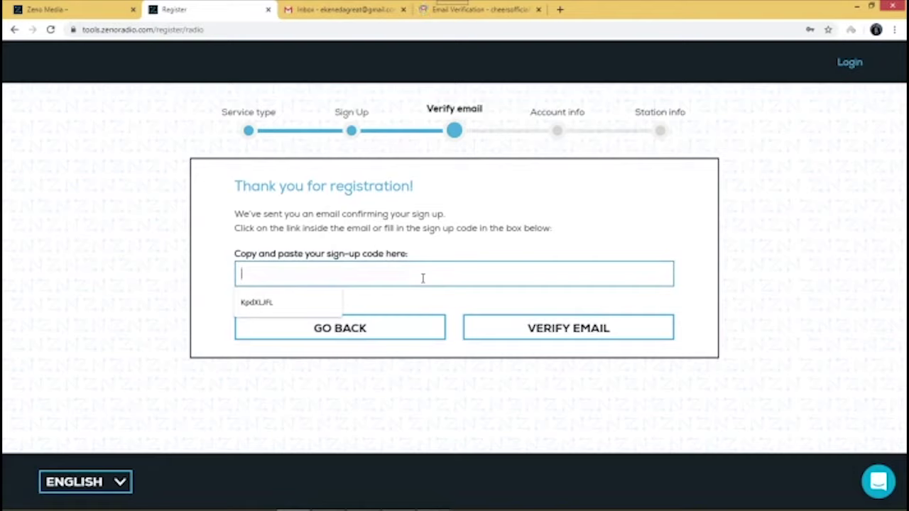
pyautogui.hotkey('ctrl', 'v')
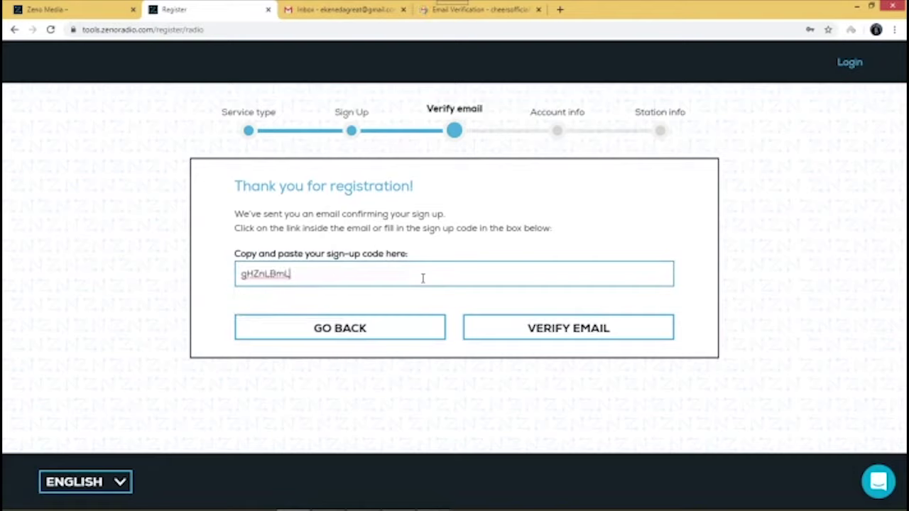
pyautogui.click(576, 329)
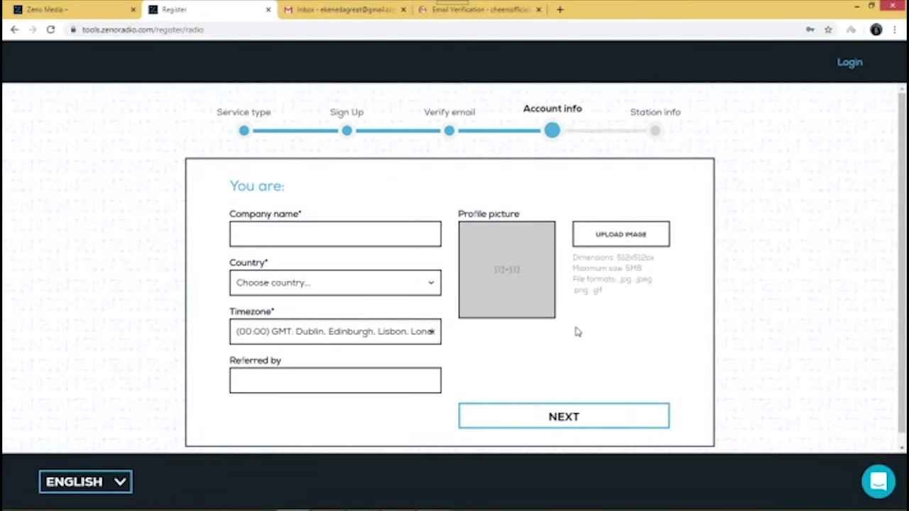
# Step: Enter company name OBSRADIO and choose Gambia as the country
pyautogui.click(345, 233)
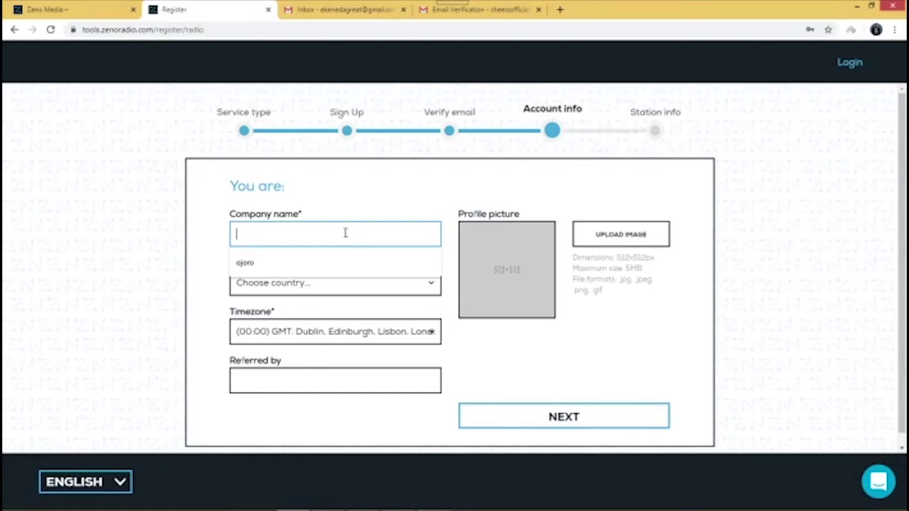
pyautogui.write('oBS')
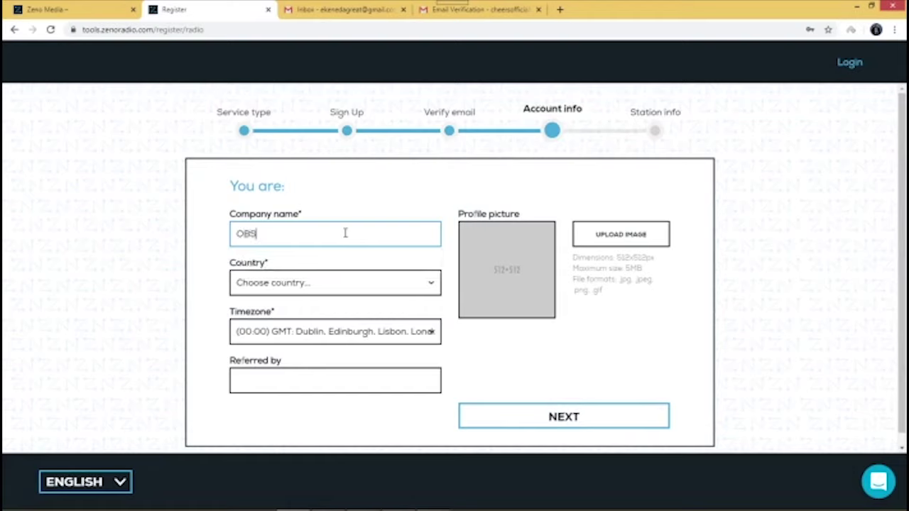
pyautogui.write('RADI')
pyautogui.write('O')
pyautogui.click(428, 285)
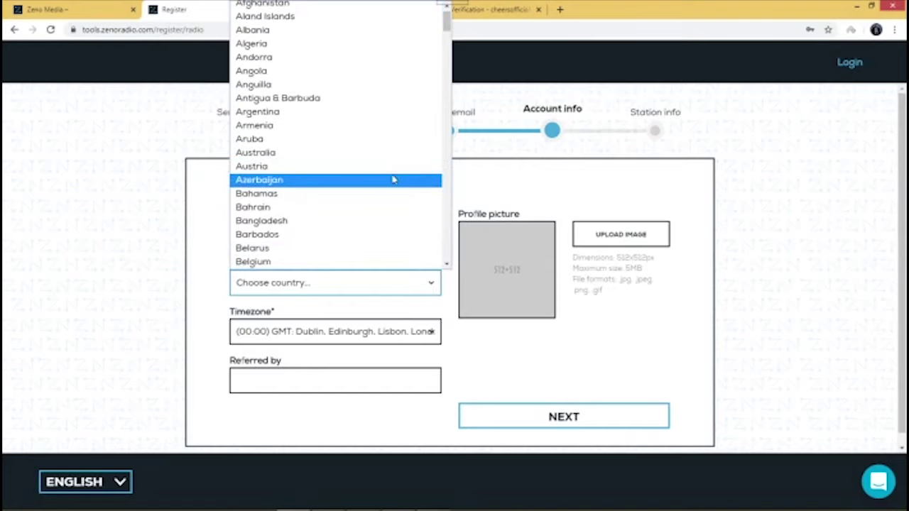
pyautogui.press('g')
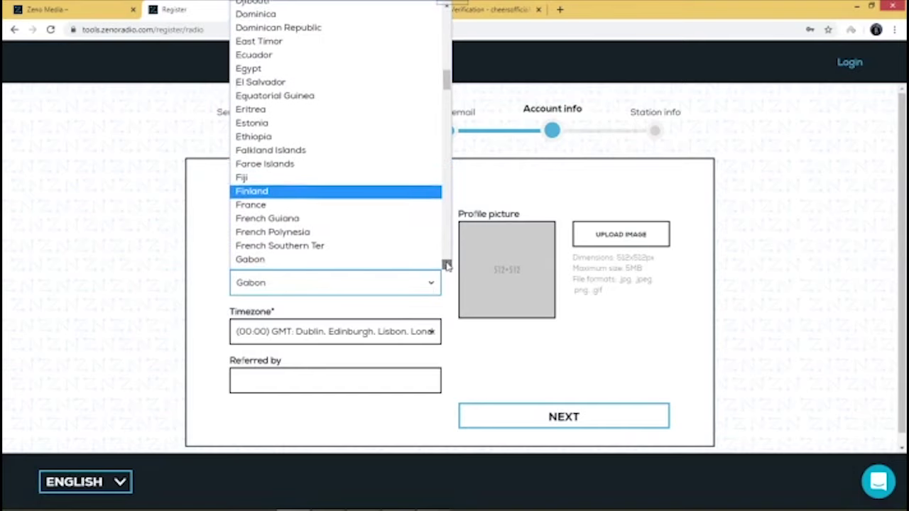
pyautogui.click(447, 265)
pyautogui.click(315, 184)
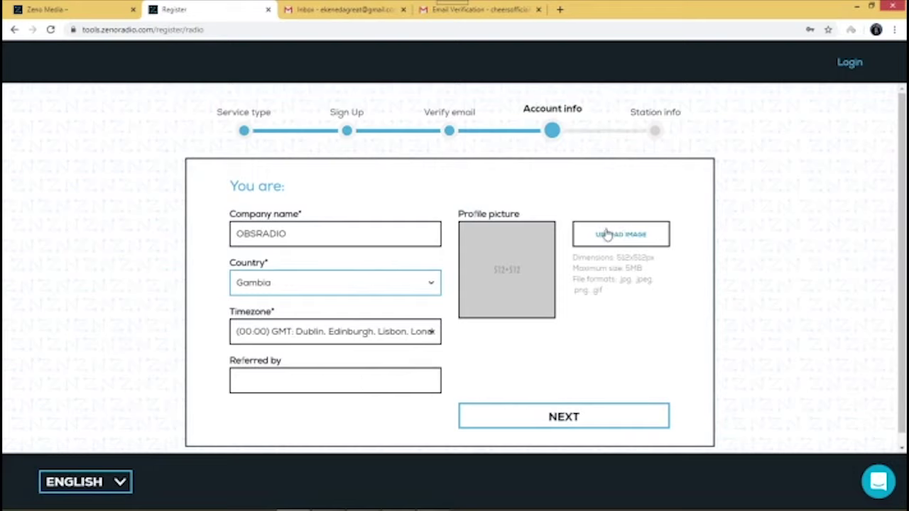
# Step: Upload the yellow PicsArt image from Removable Disk (G:) as the profile picture
pyautogui.click(625, 240)
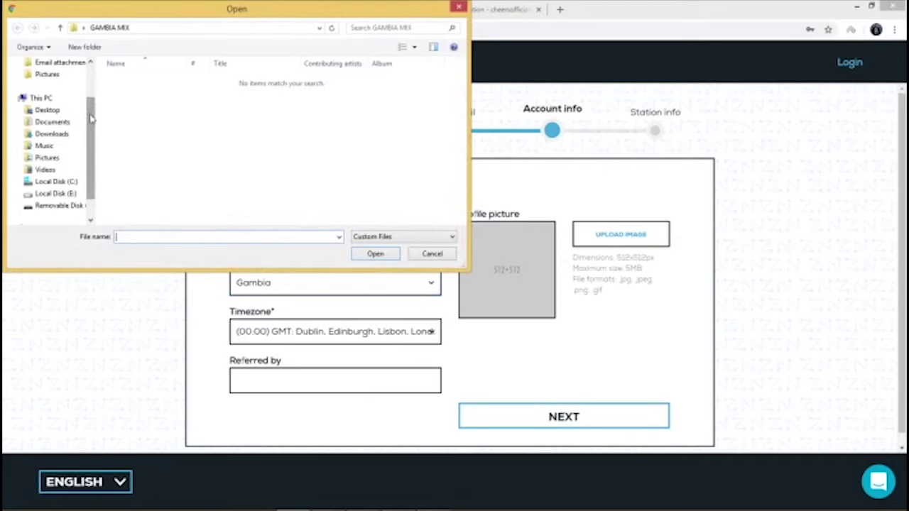
pyautogui.scroll(1, 88, 156)
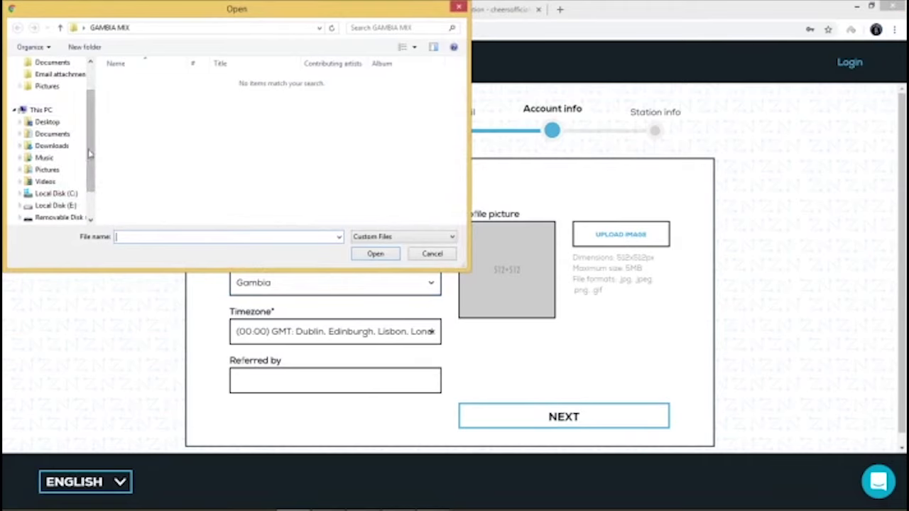
pyautogui.click(57, 217)
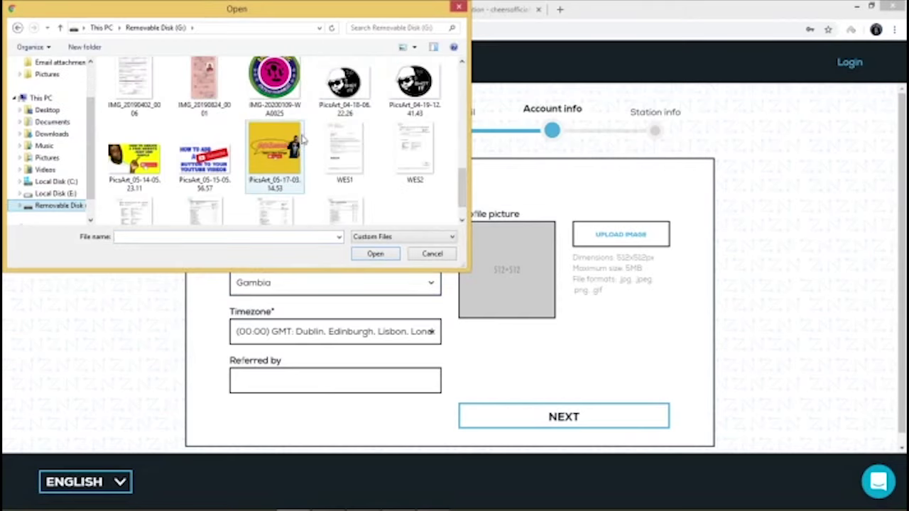
pyautogui.doubleClick(291, 142)
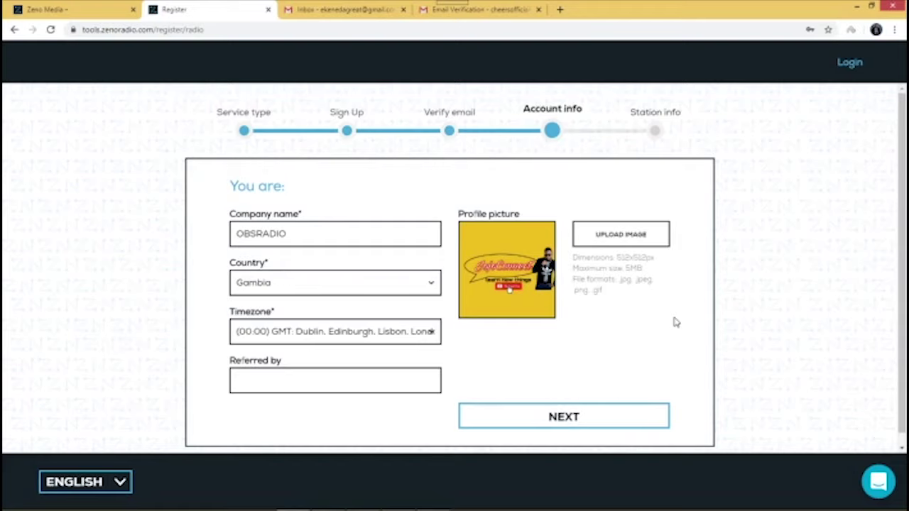
pyautogui.click(572, 426)
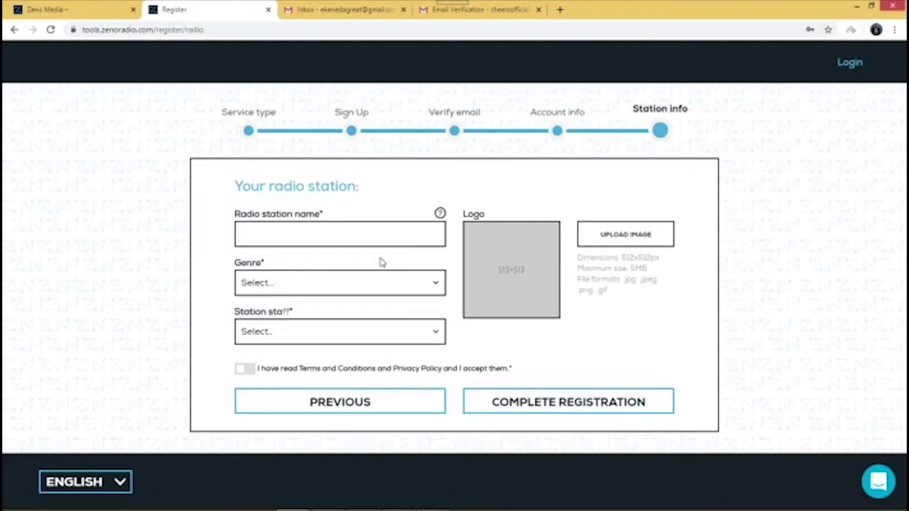
# Step: Name the station OBSRADIO with General genre, fewer than 5 employees, and accept the terms
pyautogui.click(354, 240)
pyautogui.write('O')
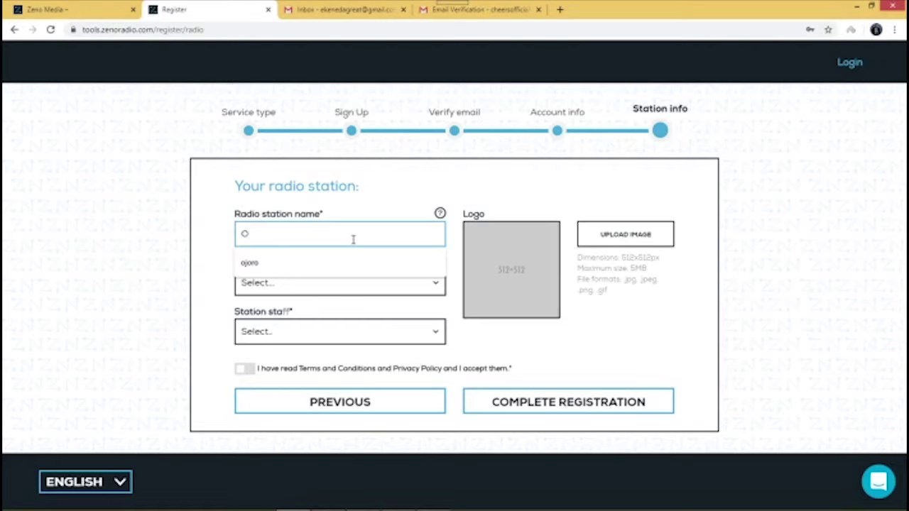
pyautogui.write('BSRA')
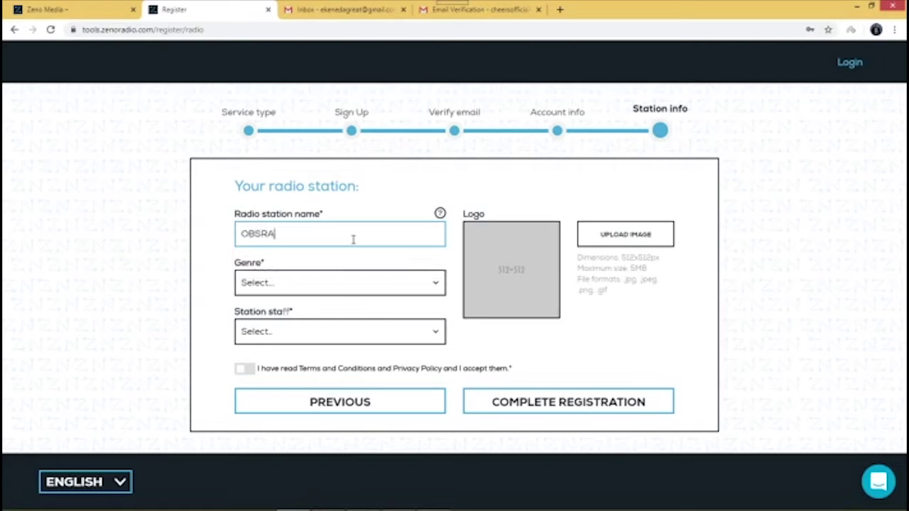
pyautogui.write('DIO')
pyautogui.click(431, 288)
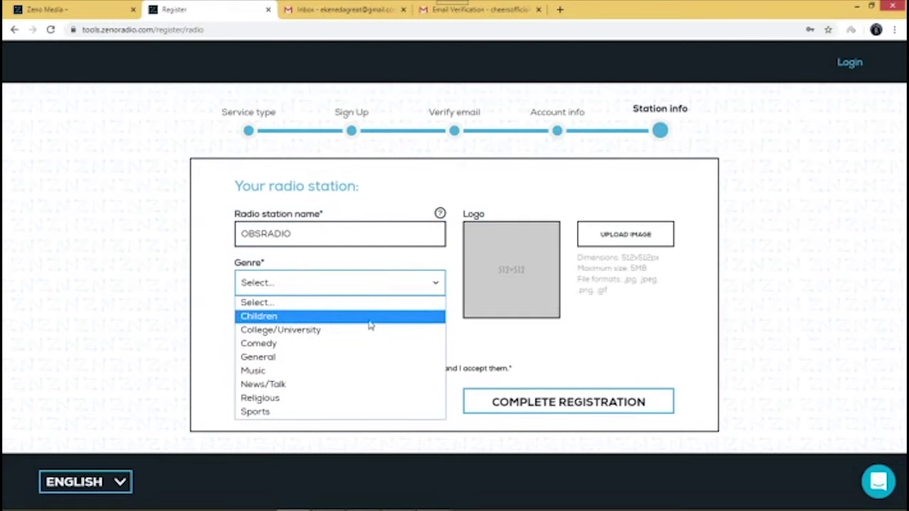
pyautogui.click(298, 358)
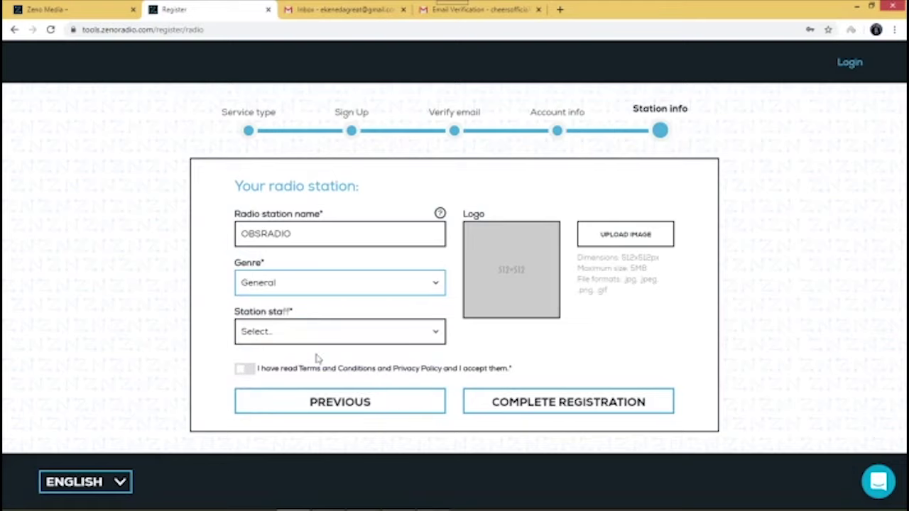
pyautogui.click(440, 338)
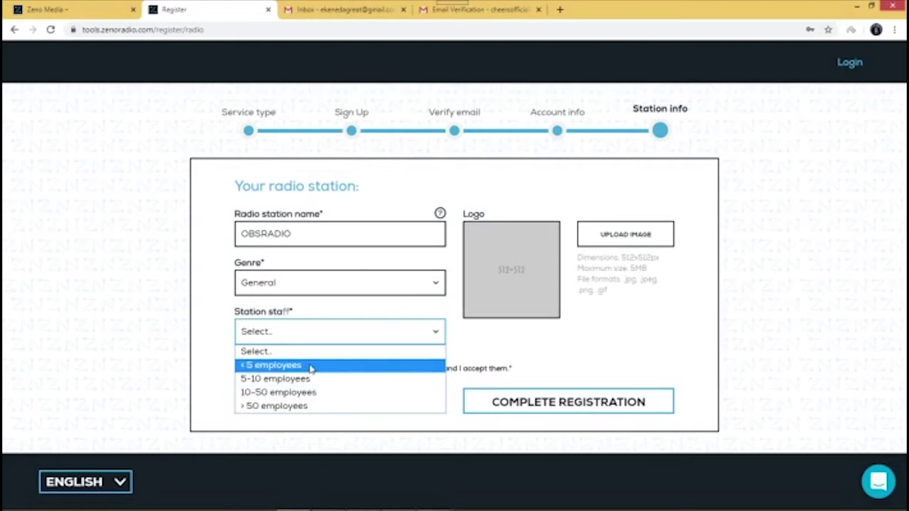
pyautogui.click(310, 367)
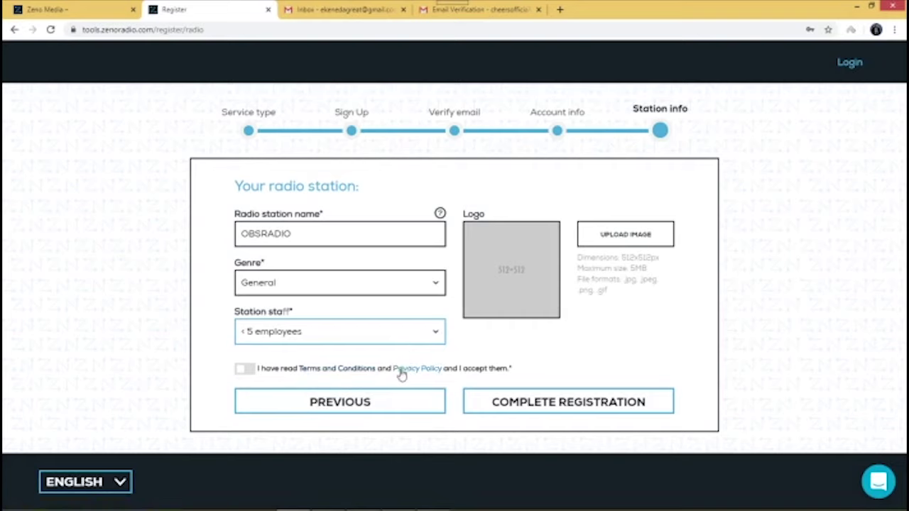
pyautogui.click(243, 370)
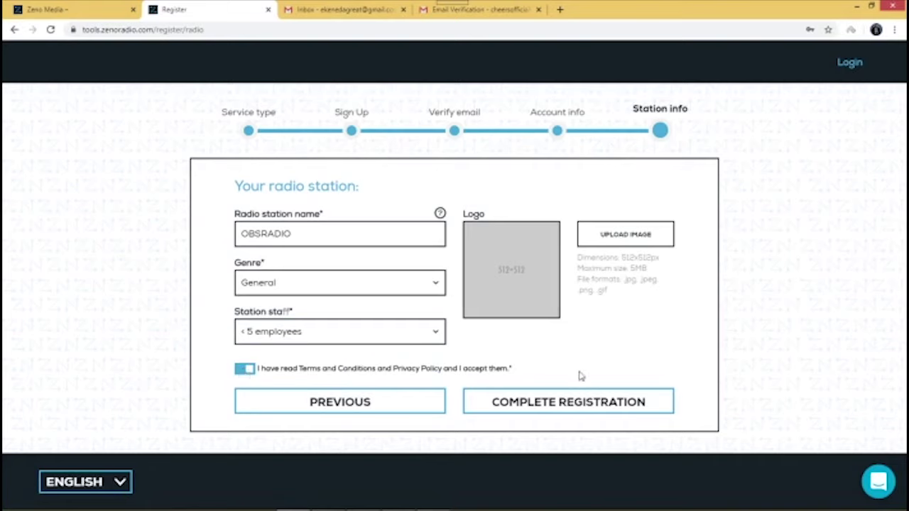
# Step: Upload the yellow PicsArt image as the station logo and complete registration
pyautogui.click(629, 238)
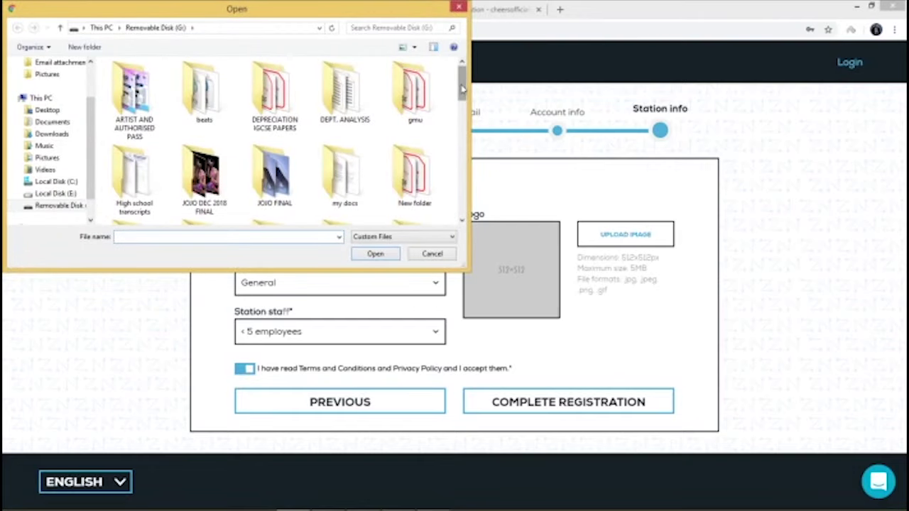
pyautogui.moveTo(463, 88); pyautogui.dragTo(465, 210)
pyautogui.doubleClick(283, 142)
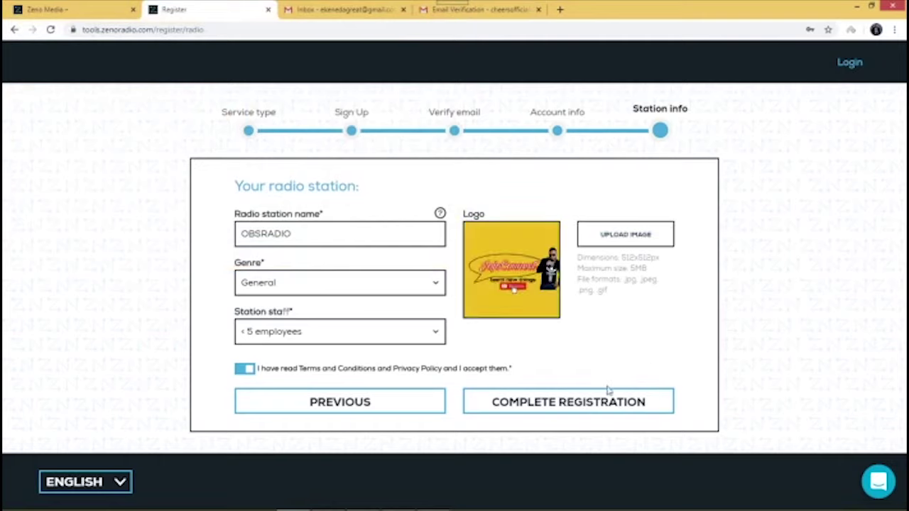
pyautogui.click(566, 410)
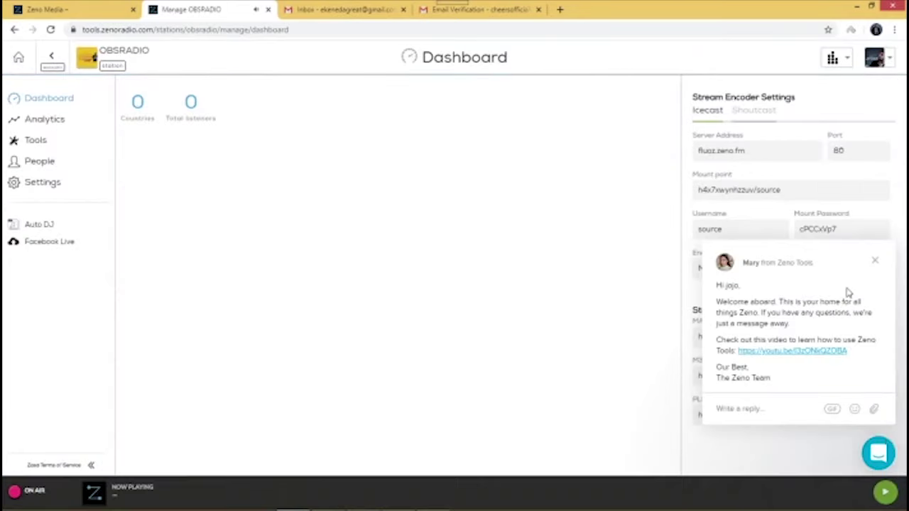
# Step: Dismiss the welcome chat message and open then close the support chat panel
pyautogui.click(877, 263)
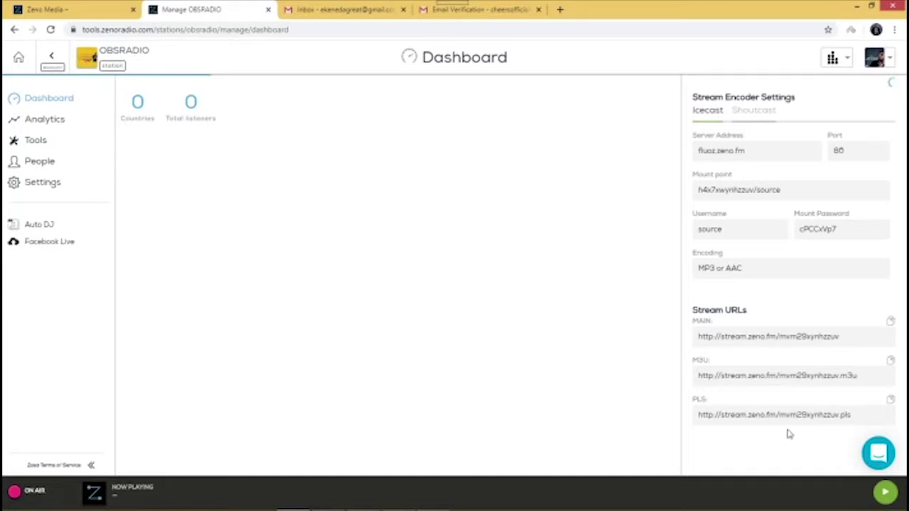
pyautogui.click(879, 459)
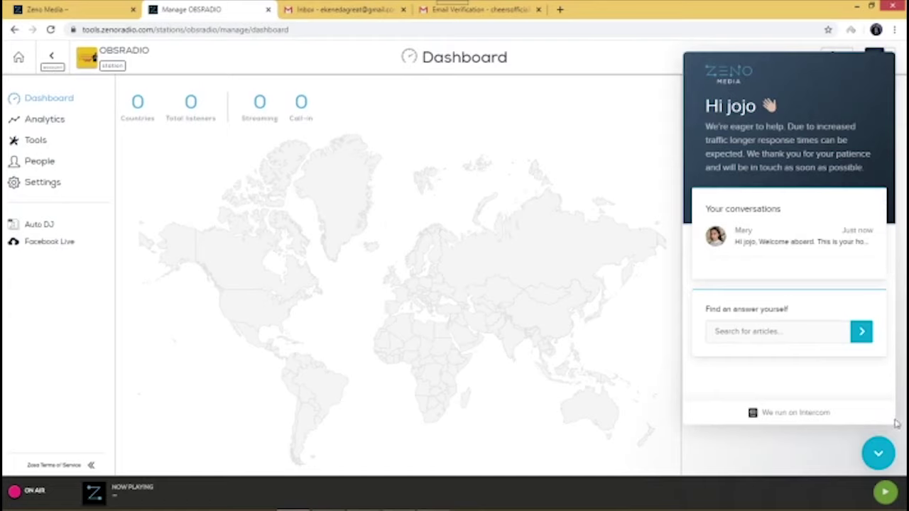
pyautogui.click(879, 453)
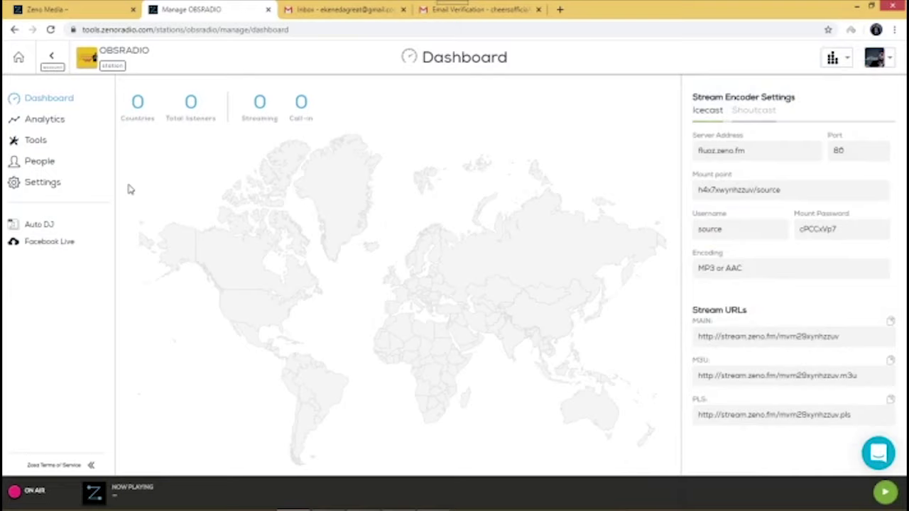
pyautogui.click(54, 188)
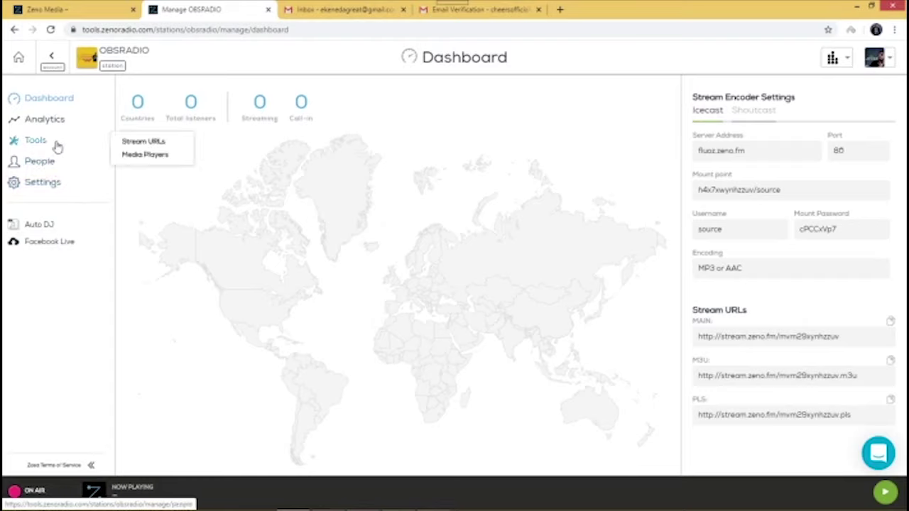
# Step: Go through the Stream URLs page to the OBSRADIO Media Player profile page
pyautogui.moveTo(36, 140)
pyautogui.click(42, 145)
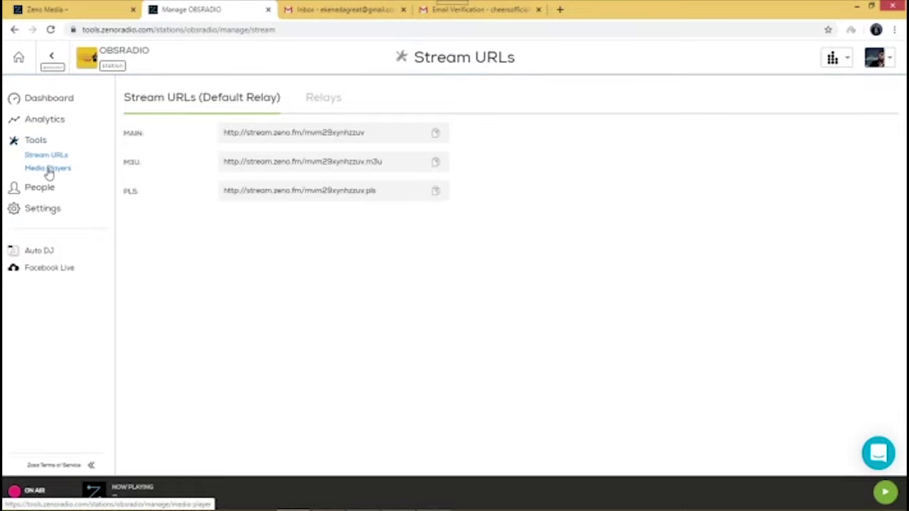
pyautogui.click(47, 169)
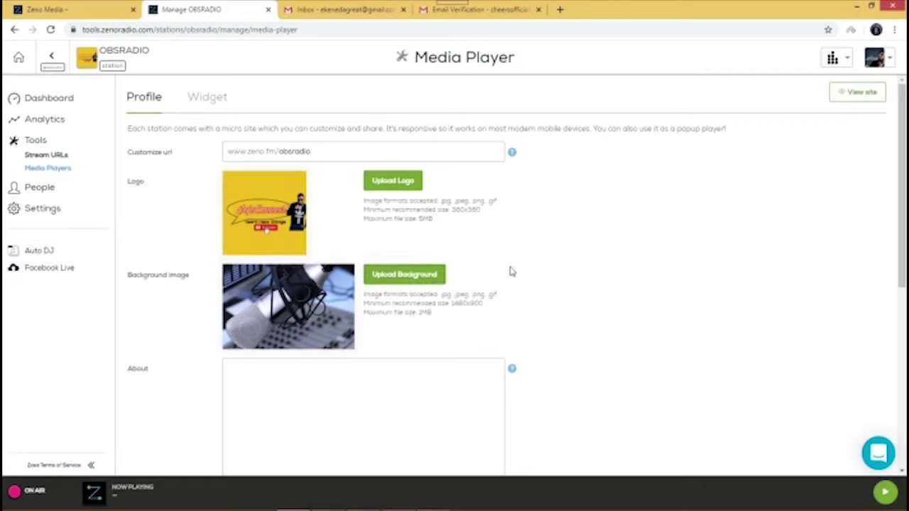
pyautogui.moveTo(902, 177); pyautogui.dragTo(902, 250)
# Step: Enter the About text 'GENERAL MUSIC AND ENTERTAINMENT', fixing the misspelled ENTERTAINMENT via spelling suggestions
pyautogui.click(350, 236)
pyautogui.write('GEN')
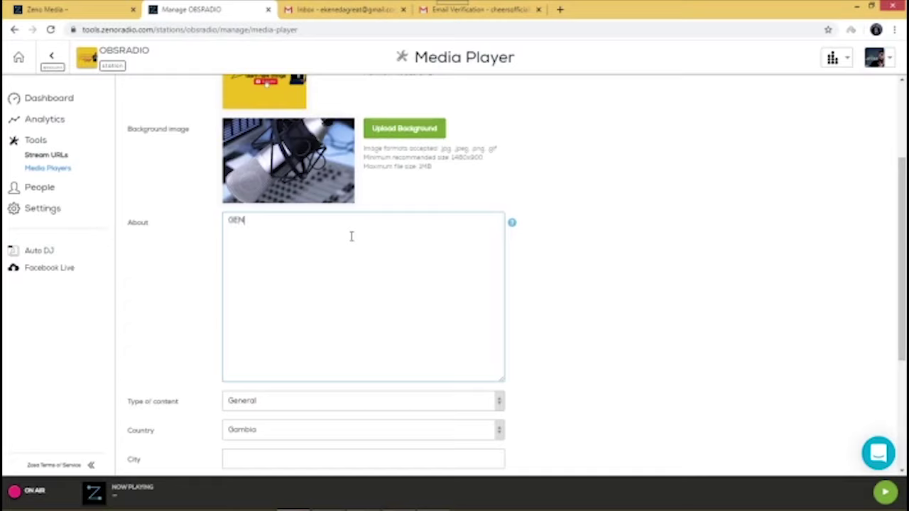
pyautogui.write('ERAL ')
pyautogui.write('MUSIC')
pyautogui.write(' AND ENE')
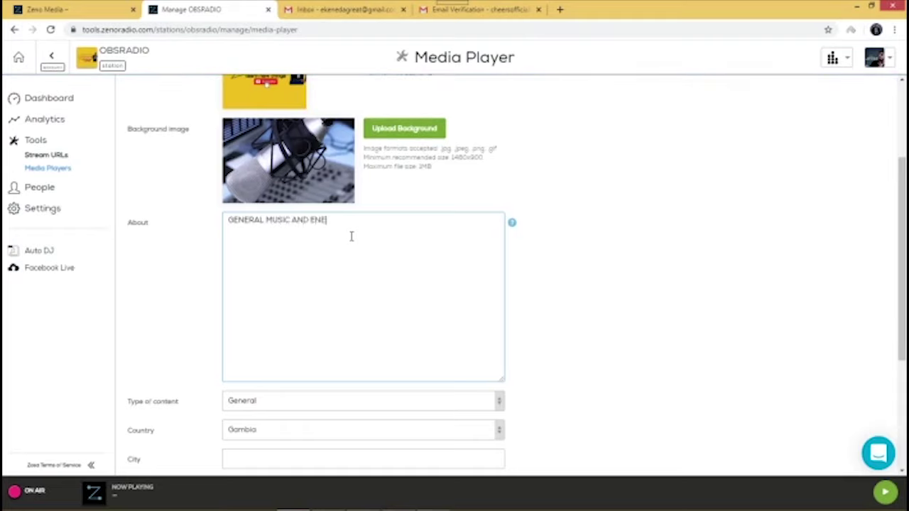
pyautogui.write('TERTAIN')
pyautogui.write('MENT')
pyautogui.rightClick(369, 222)
pyautogui.click(458, 235)
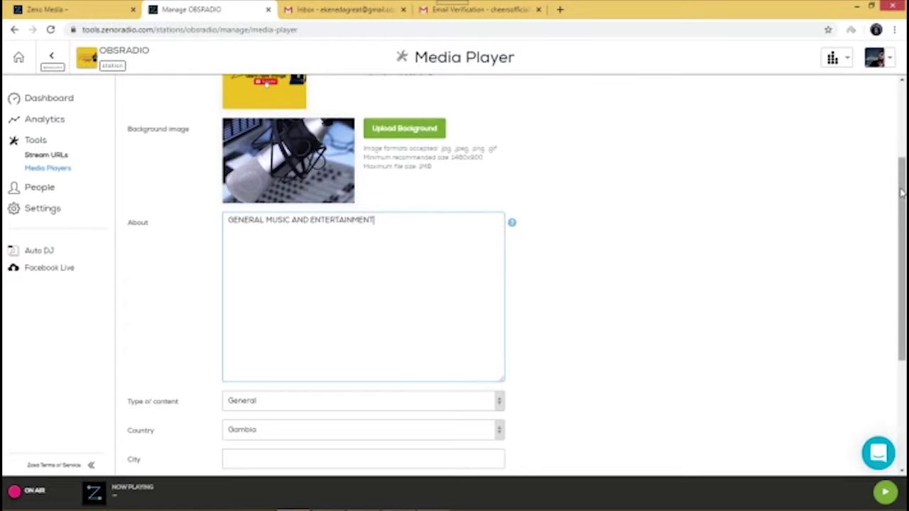
# Step: Save the station profile changes and go to the Auto DJ playlist page
pyautogui.moveTo(905, 199); pyautogui.dragTo(905, 320)
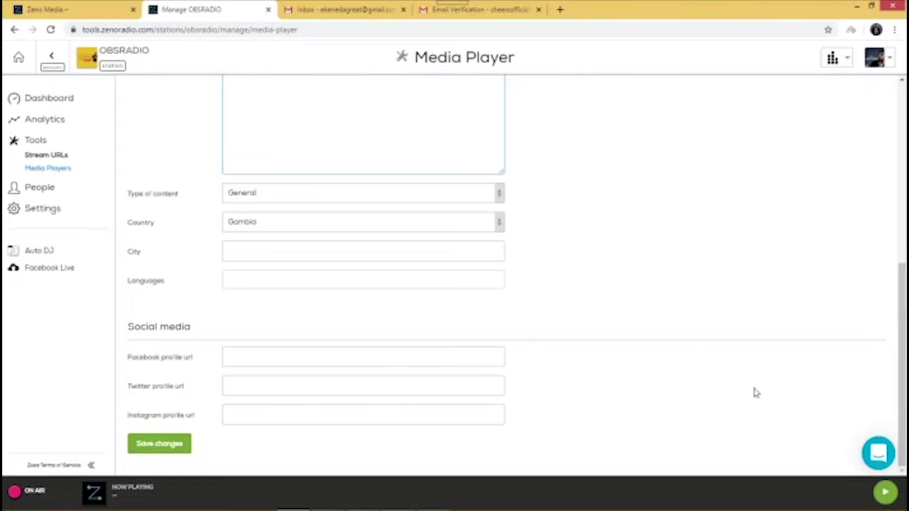
pyautogui.moveTo(902, 345)
pyautogui.mouseDown()
pyautogui.moveTo(904, 230)
pyautogui.moveTo(904, 355)
pyautogui.mouseUp()
pyautogui.click(178, 445)
pyautogui.click(41, 252)
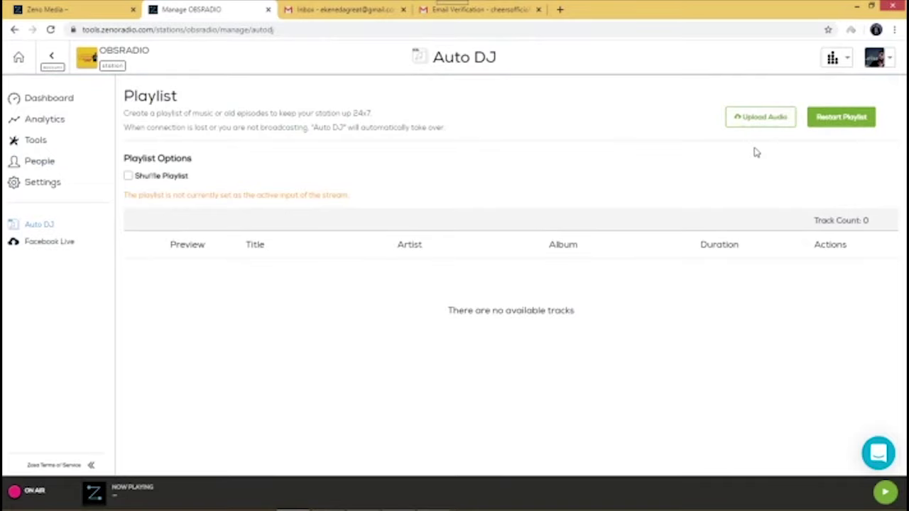
# Step: Open the Upload media window on the Auto DJ page and browse for an audio file
pyautogui.click(767, 119)
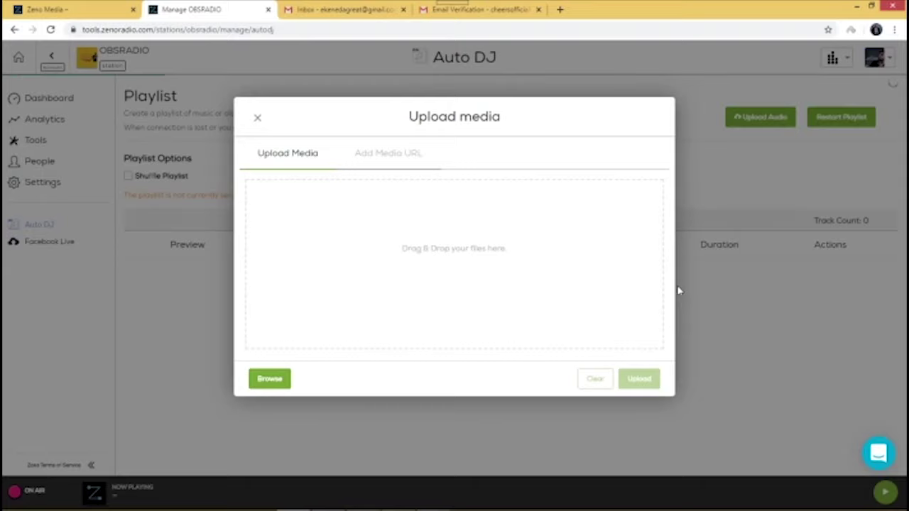
pyautogui.click(277, 387)
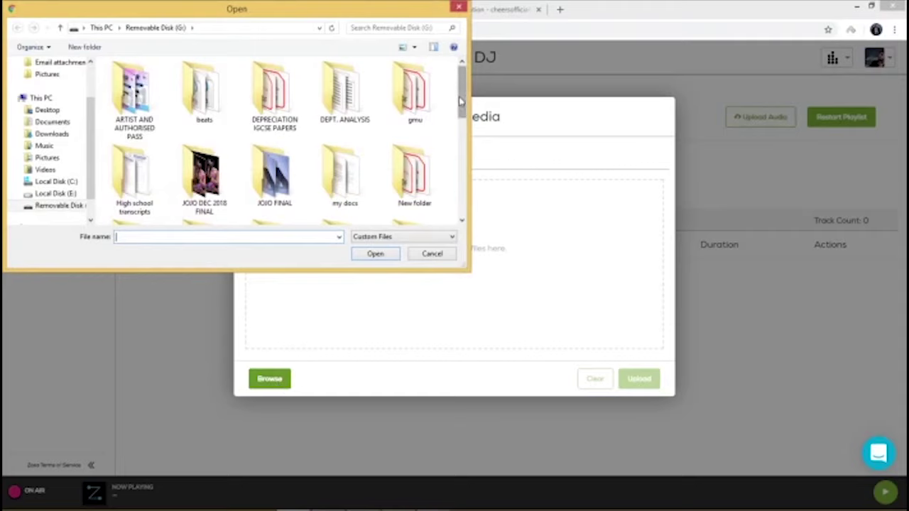
# Step: Upload IJO TI YA COMP.wav to the Auto DJ playlist and close the finished upload window
pyautogui.scroll(-5, 460, 102)
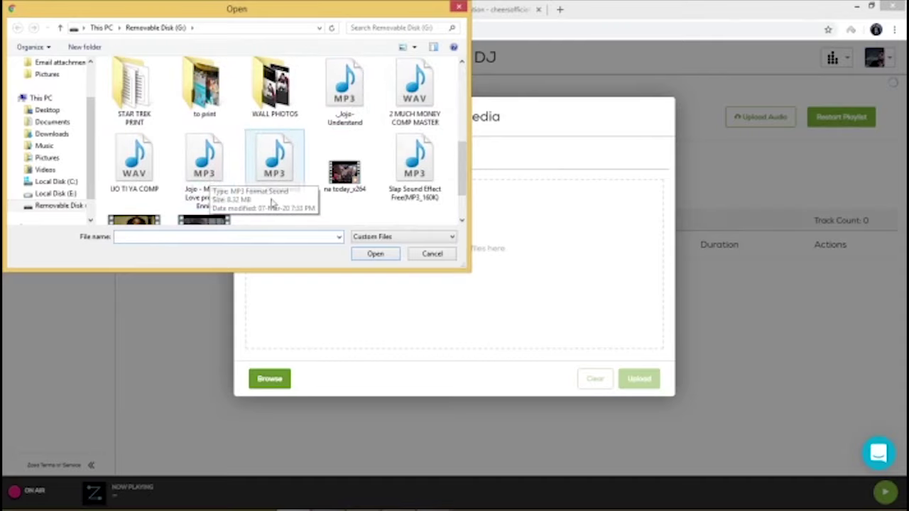
pyautogui.doubleClick(206, 170)
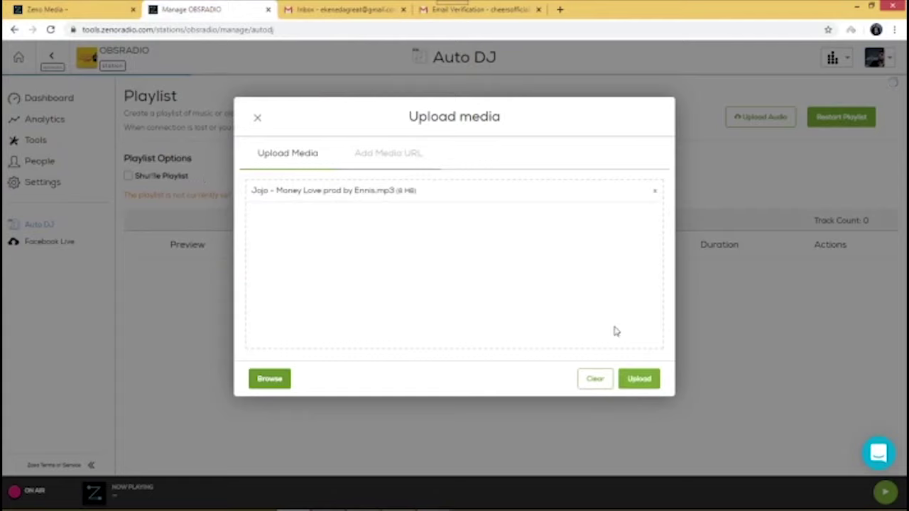
pyautogui.click(643, 382)
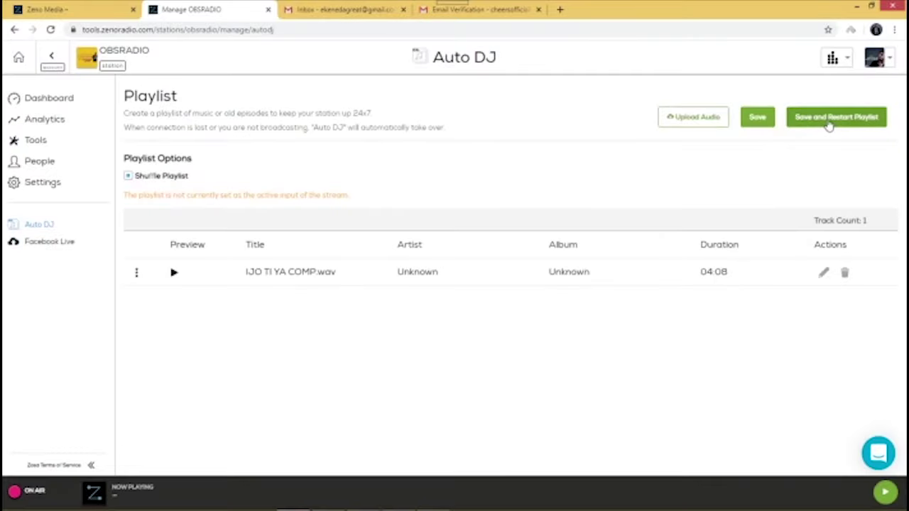
pyautogui.click(826, 118)
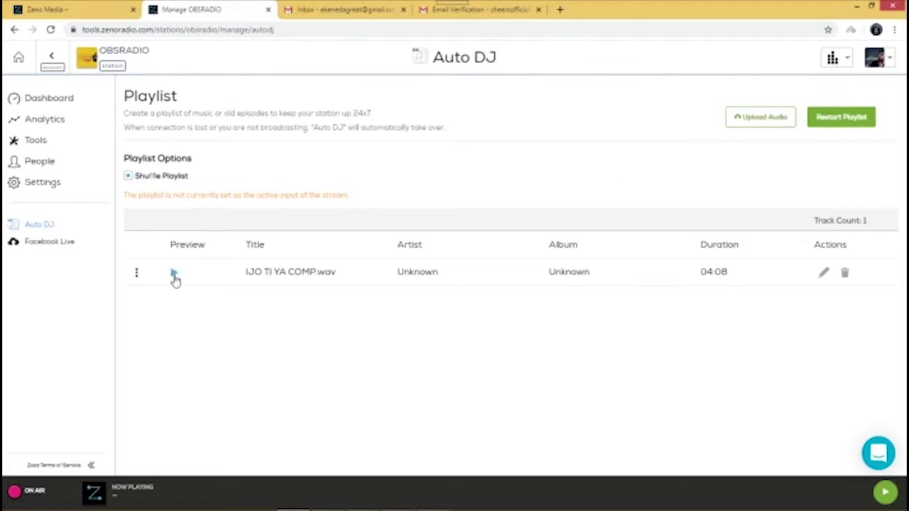
# Step: Toggle playlist shuffle, save and restart the playlist, then stop the track preview
pyautogui.click(129, 177)
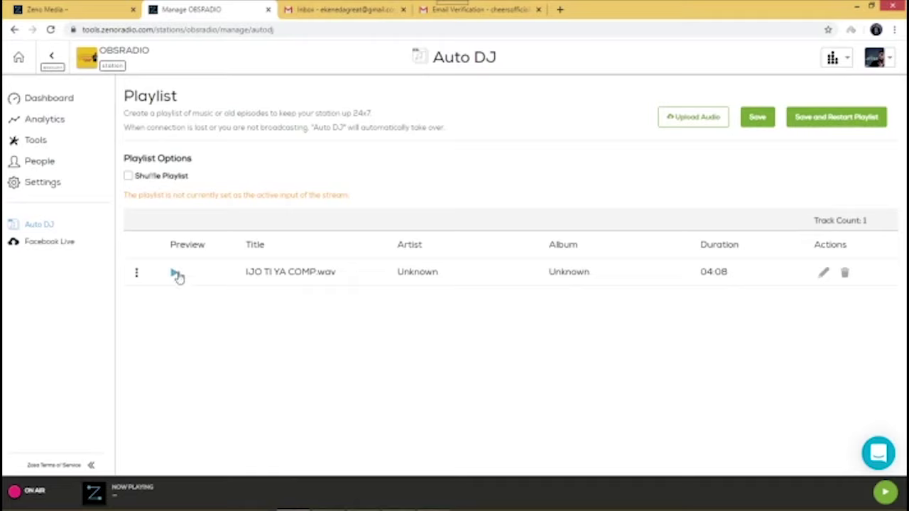
pyautogui.click(800, 130)
pyautogui.click(175, 275)
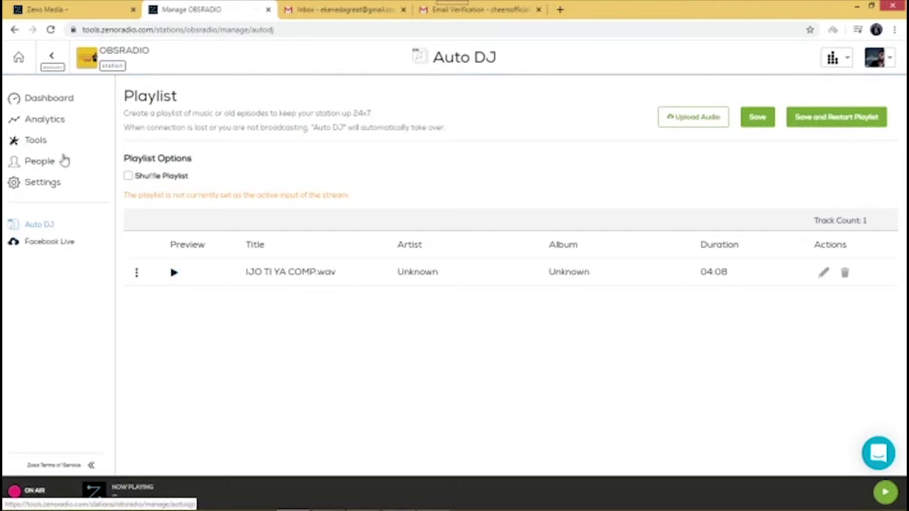
pyautogui.moveTo(35, 141)
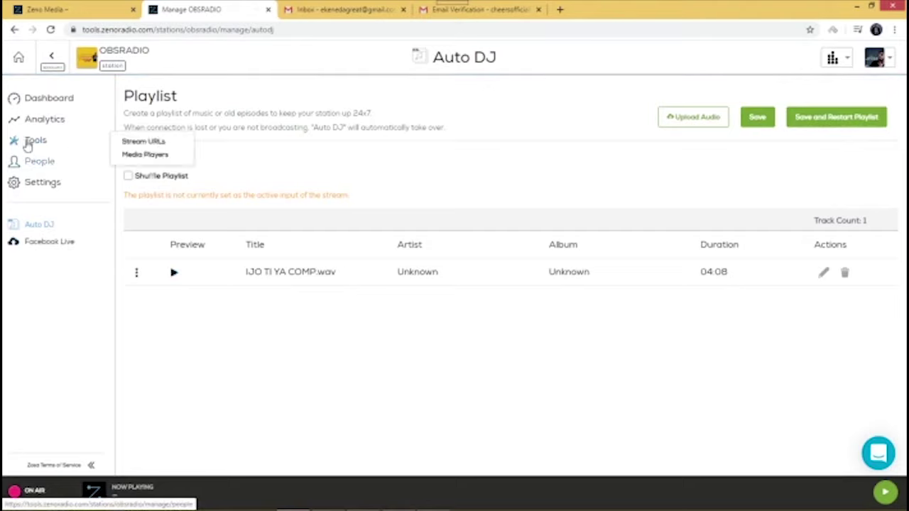
# Step: Return to the OBSRADIO Media Player profile page, discarding unsaved changes, and select its obsradio address
pyautogui.click(151, 156)
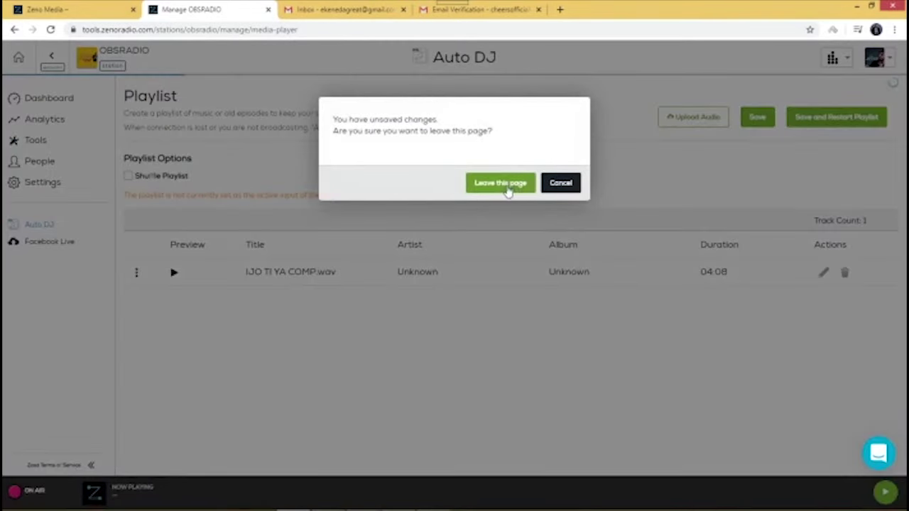
pyautogui.click(509, 188)
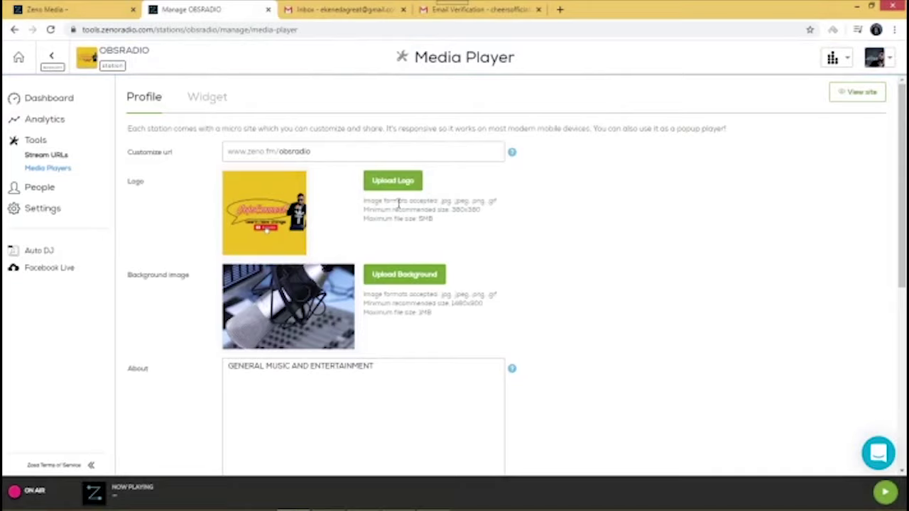
pyautogui.doubleClick(314, 152)
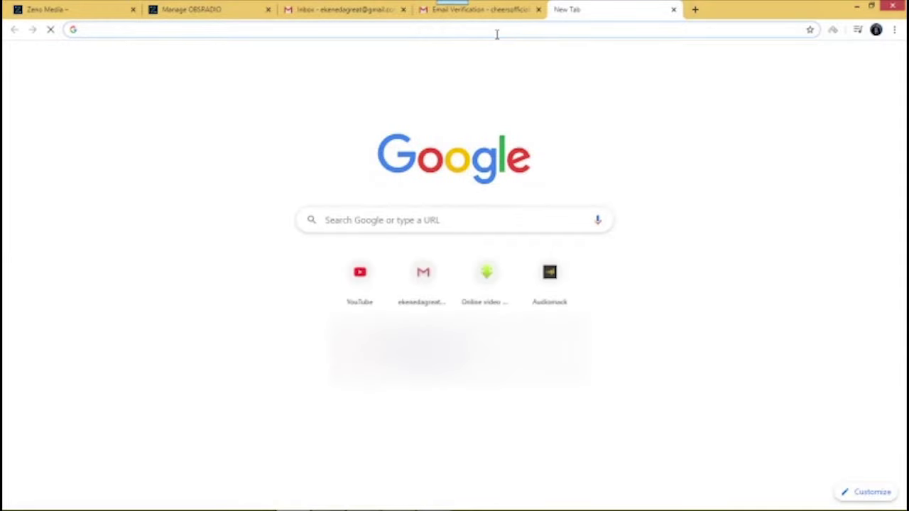
pyautogui.click(497, 34)
pyautogui.write('www')
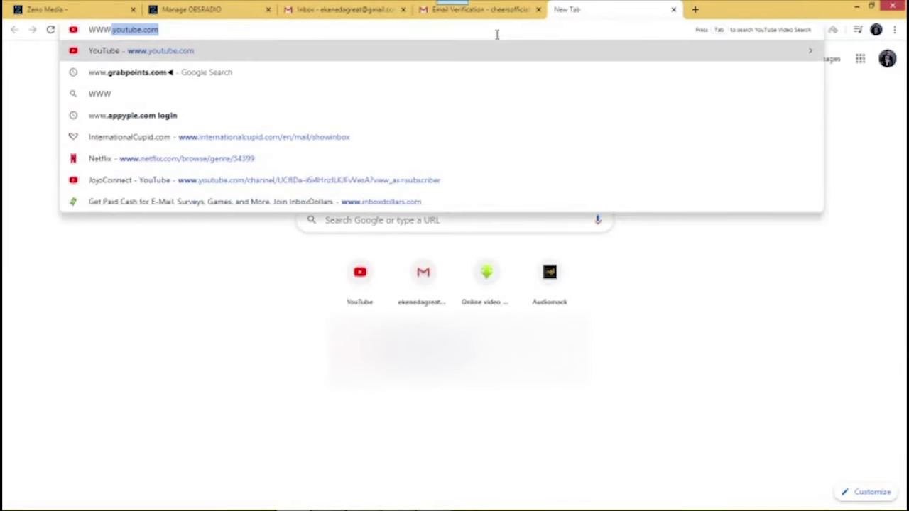
pyautogui.press('BackSpace')
pyautogui.press('BackSpace')
pyautogui.press('BackSpace')
pyautogui.press('BackSpace')
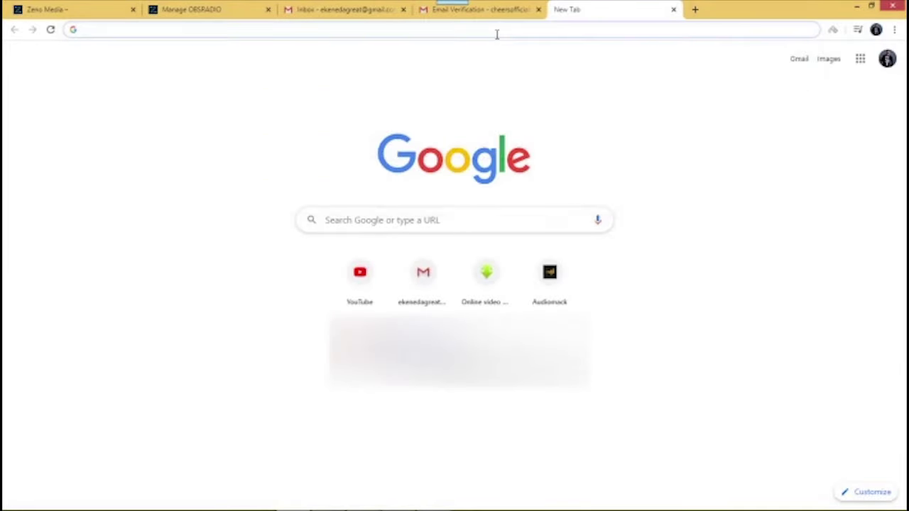
pyautogui.write('www.')
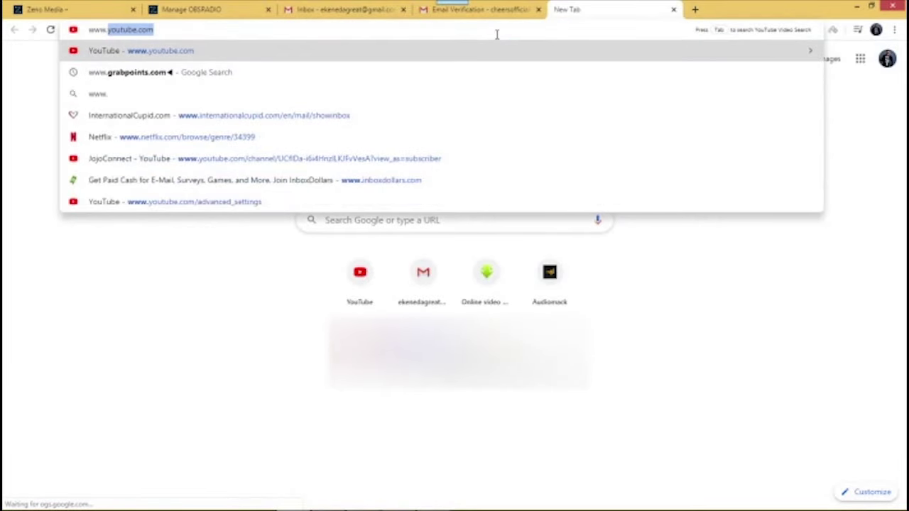
pyautogui.write('zeno.')
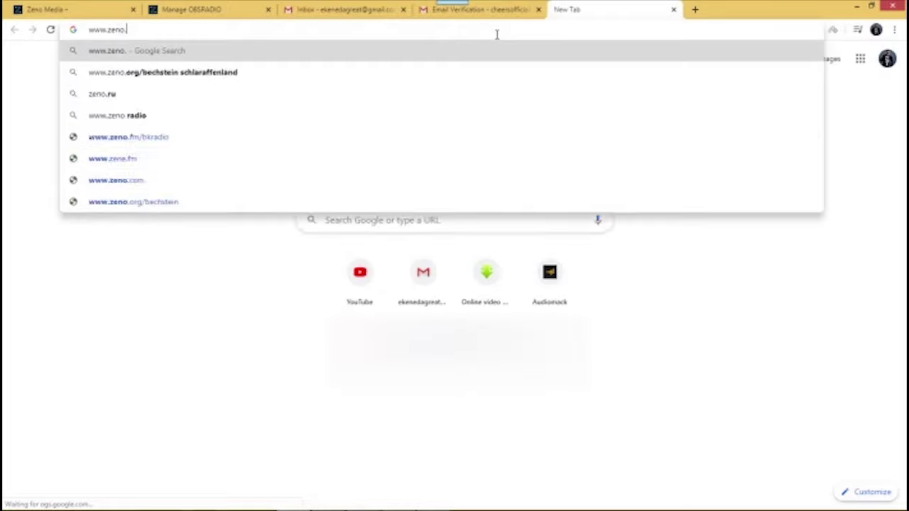
pyautogui.write('fm')
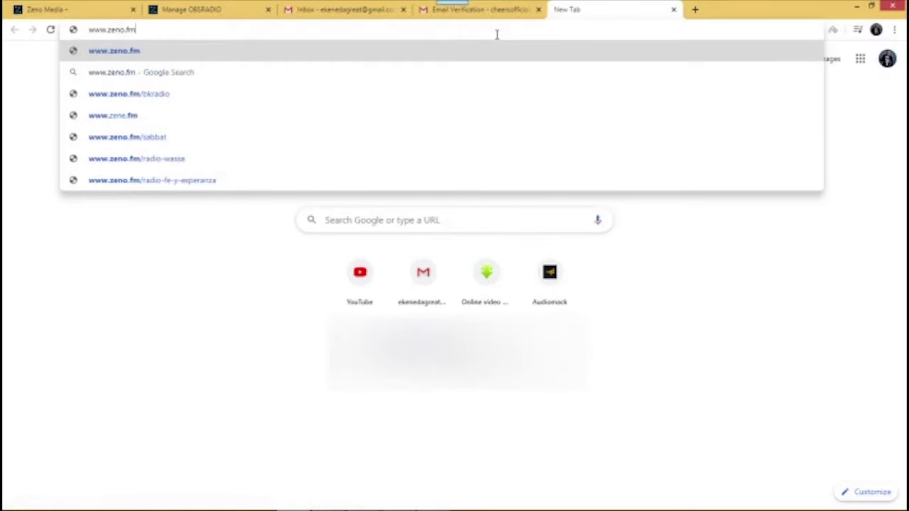
pyautogui.write('/')
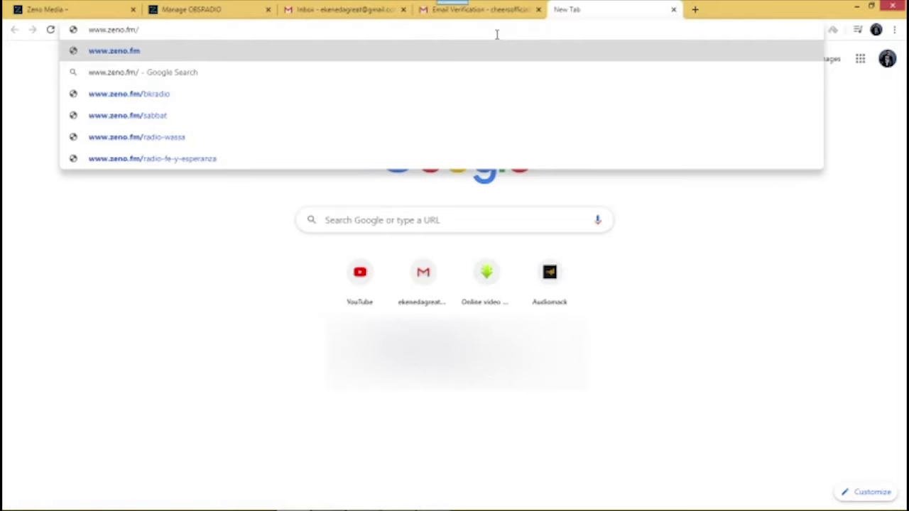
pyautogui.write('obs')
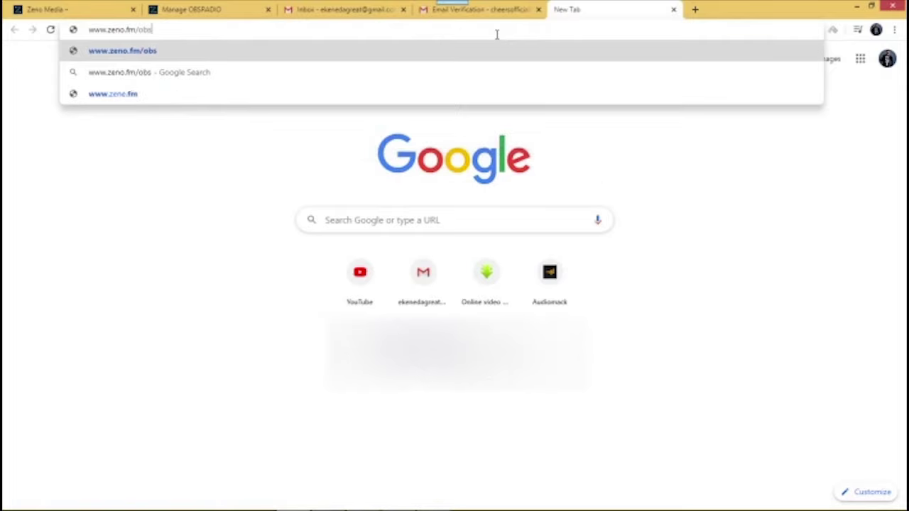
pyautogui.write('radi')
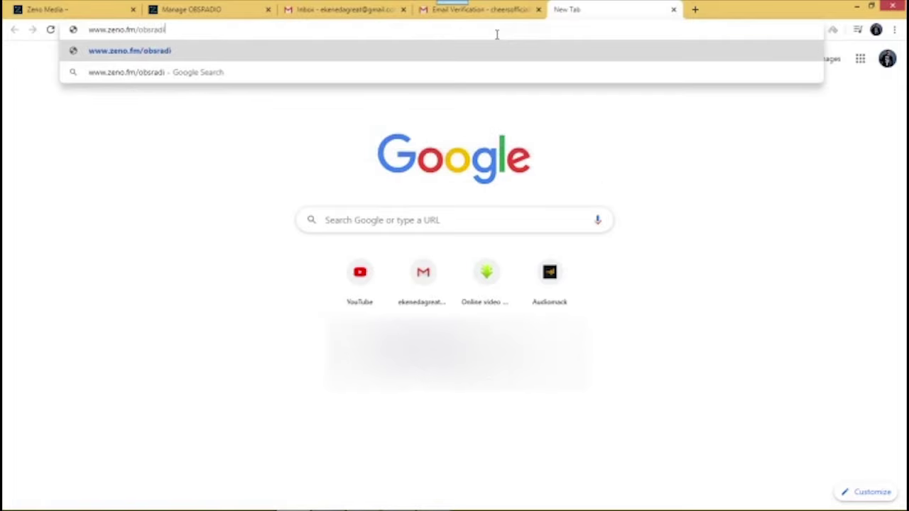
pyautogui.write('o')
pyautogui.press('Return')
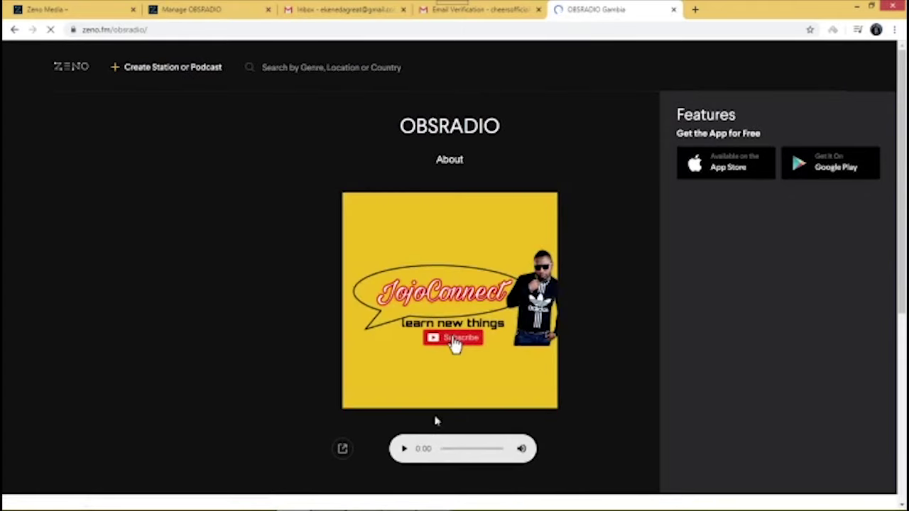
# Step: Play the OBSRADIO stream for eight seconds, then pause it
pyautogui.click(405, 449)
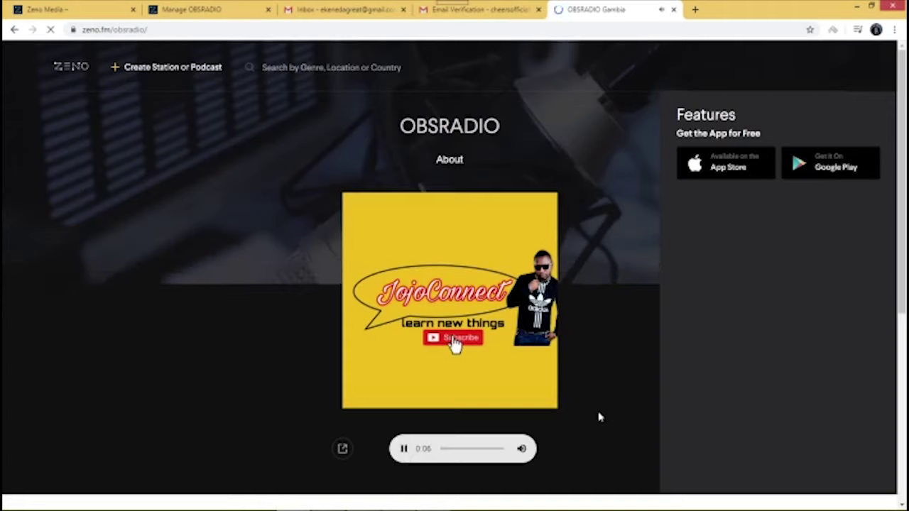
pyautogui.click(402, 448)
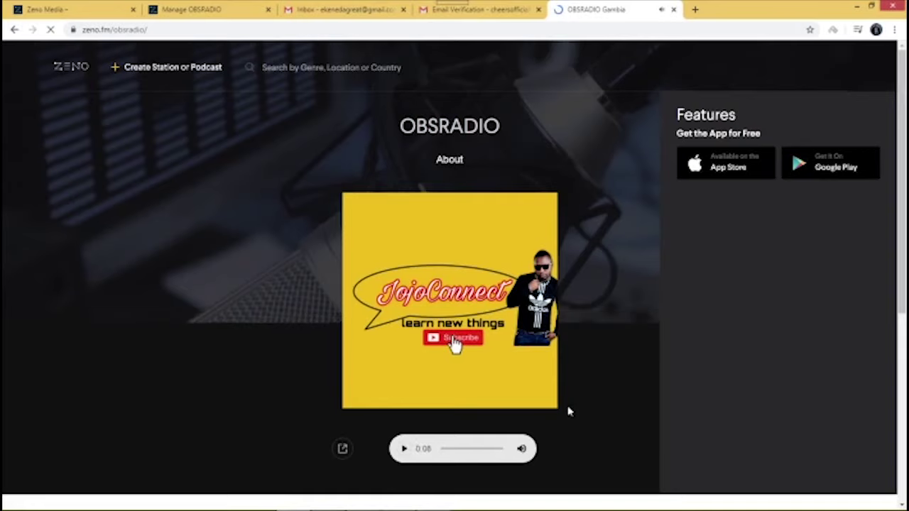